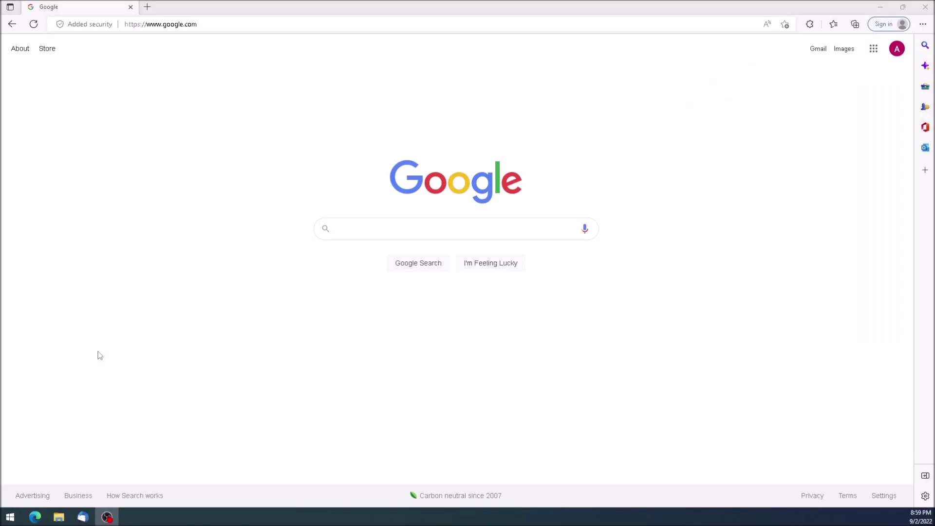
# Go to ntlite.com and open its Download page offering v2.3.8.8889.
pyautogui.click(204, 24)
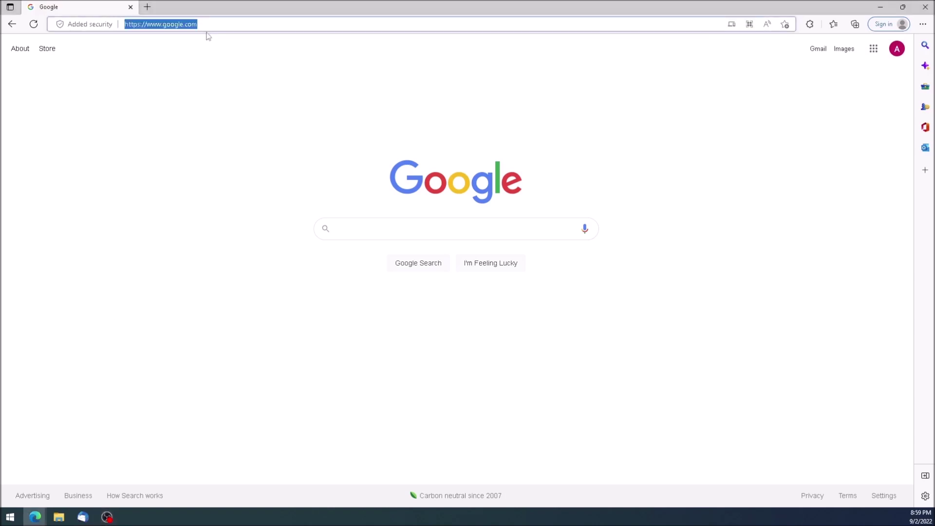
pyautogui.write('ntlit')
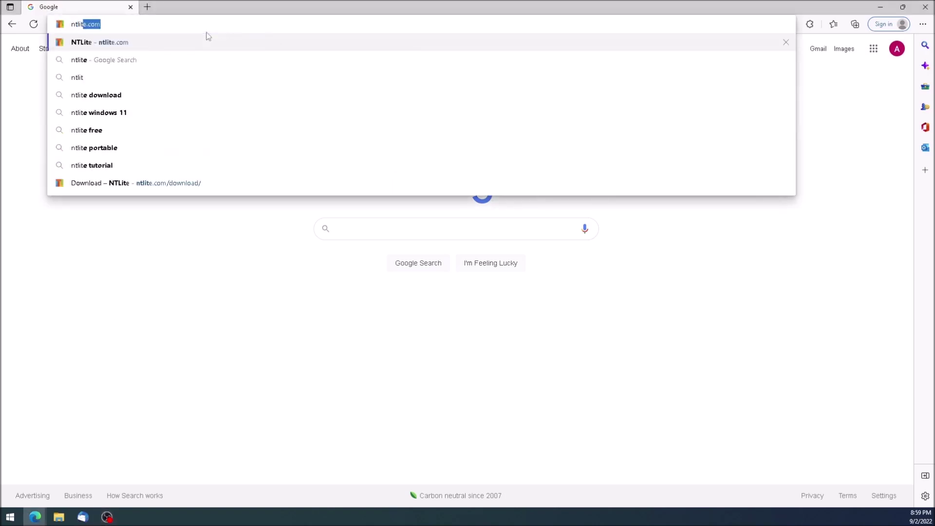
pyautogui.write('e.com')
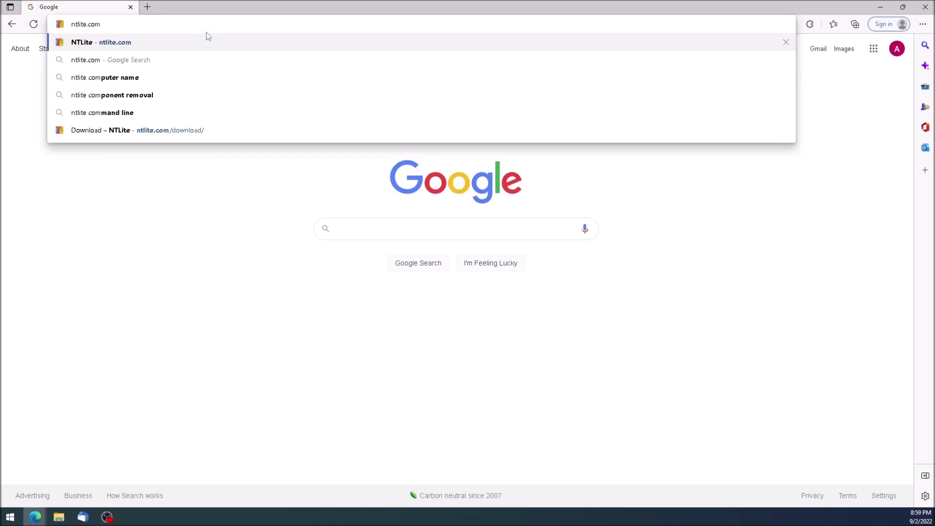
pyautogui.press('Return')
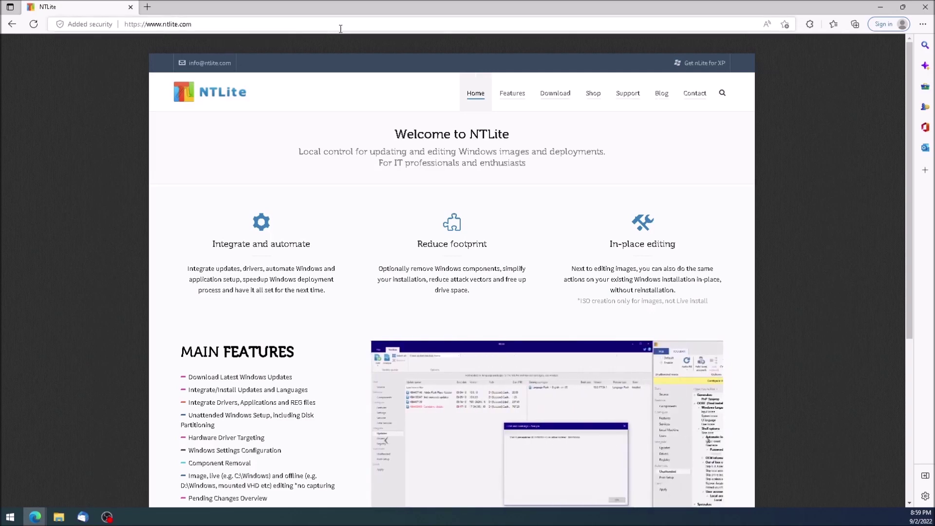
pyautogui.click(561, 95)
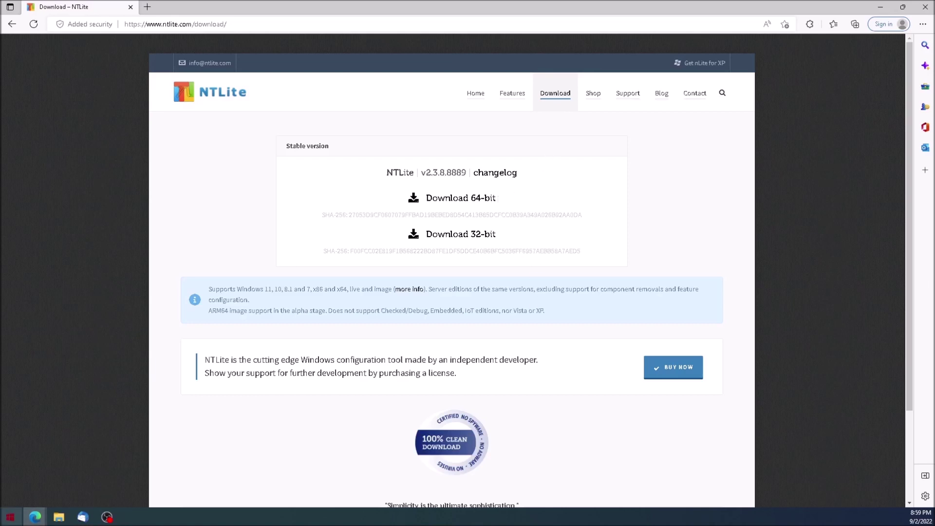
pyautogui.rightClick(18, 520)
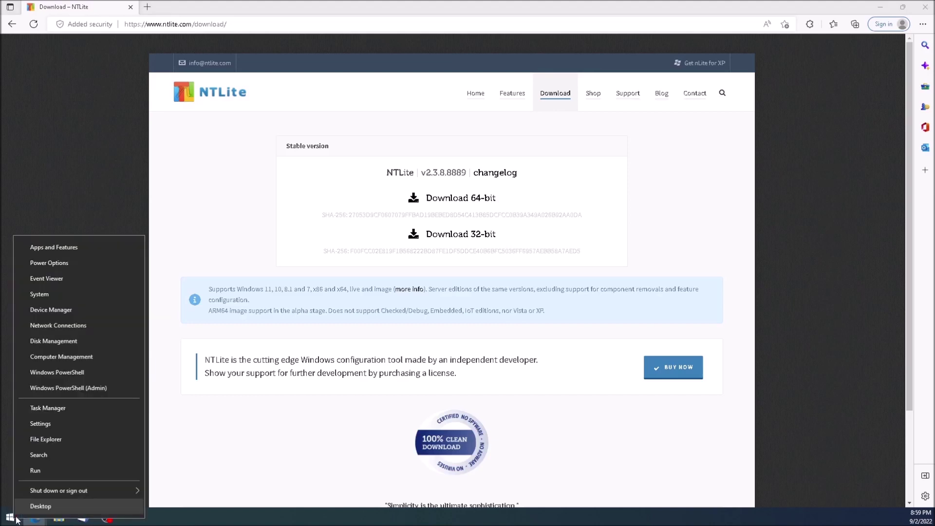
# Confirm in System settings that the system type is 64-bit, then close Settings.
pyautogui.click(63, 295)
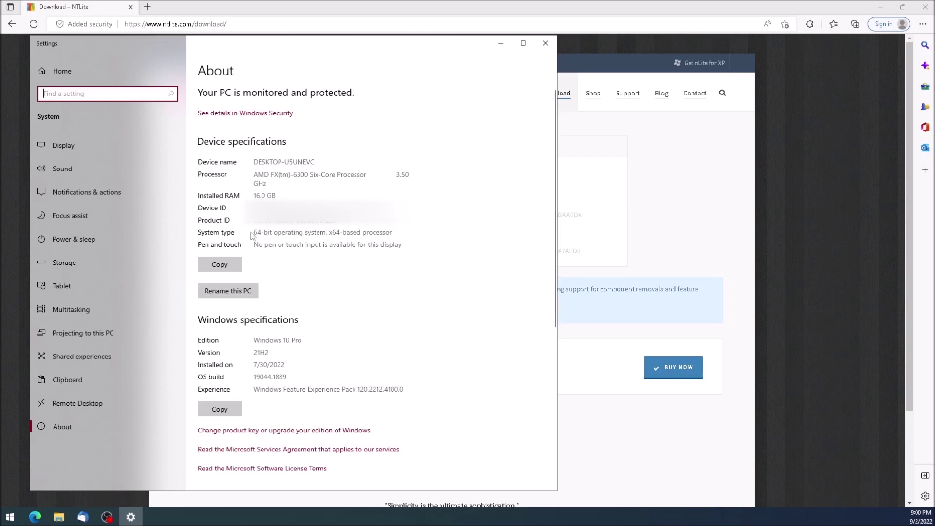
pyautogui.moveTo(253, 233); pyautogui.dragTo(398, 234)
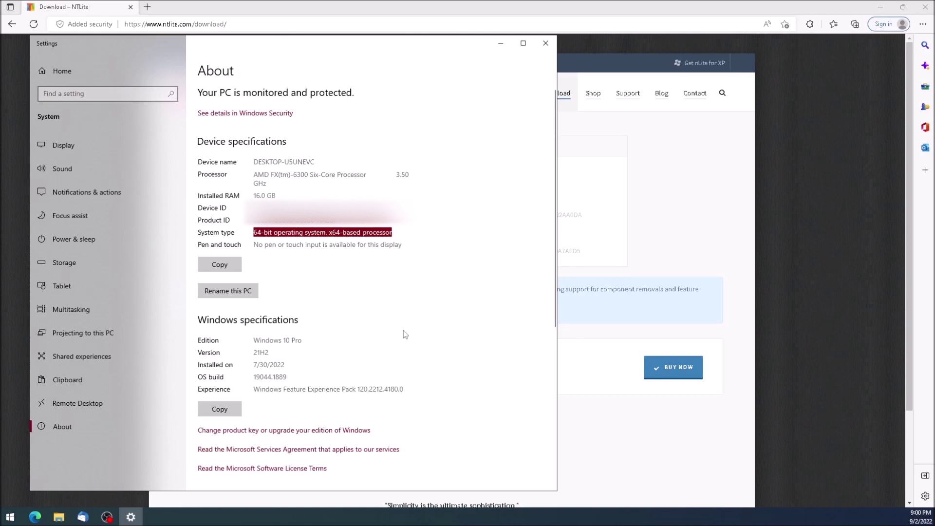
pyautogui.click(545, 44)
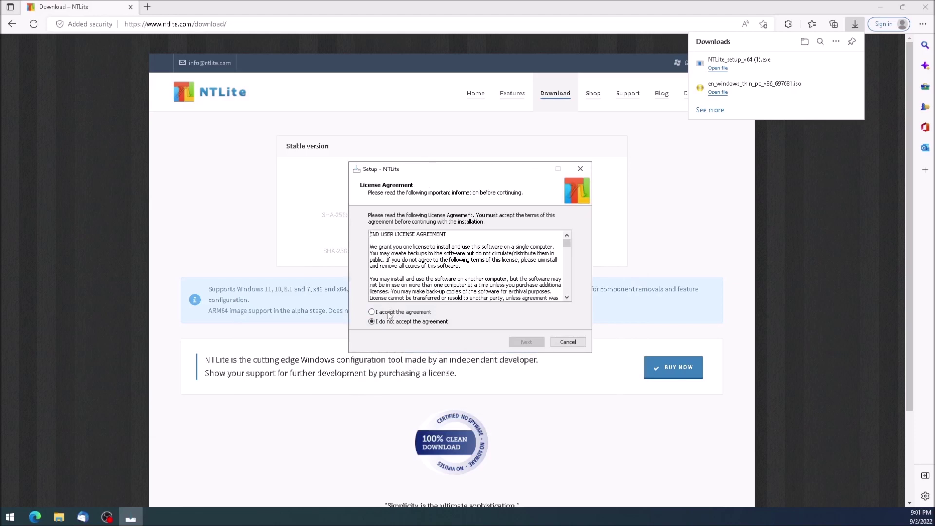
# Accept the NTLite license and set the install folder to E:\Program Files\NTLite.
pyautogui.click(389, 313)
pyautogui.click(528, 343)
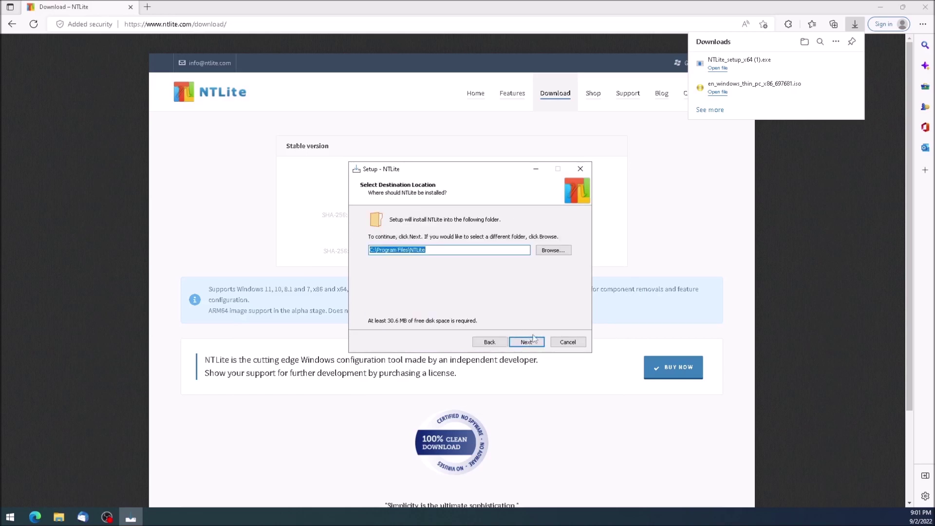
pyautogui.click(371, 249)
pyautogui.write('E')
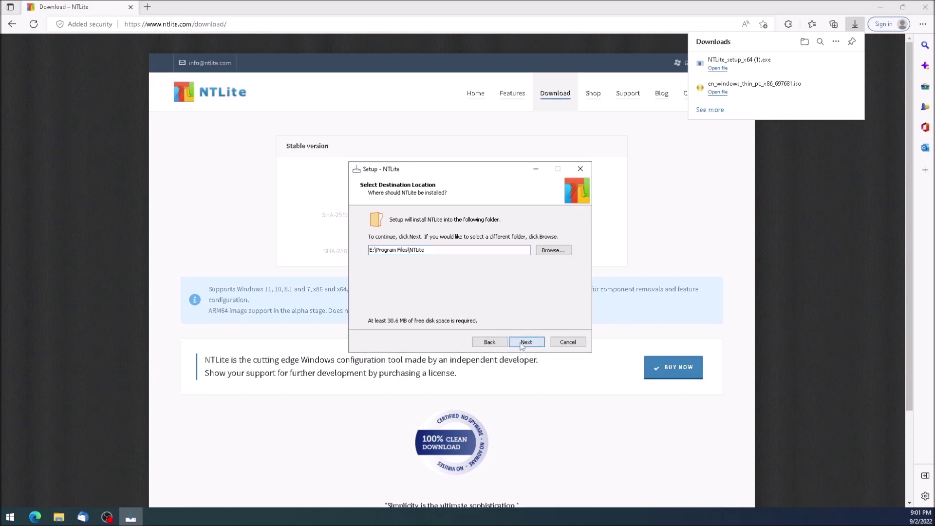
pyautogui.click(522, 343)
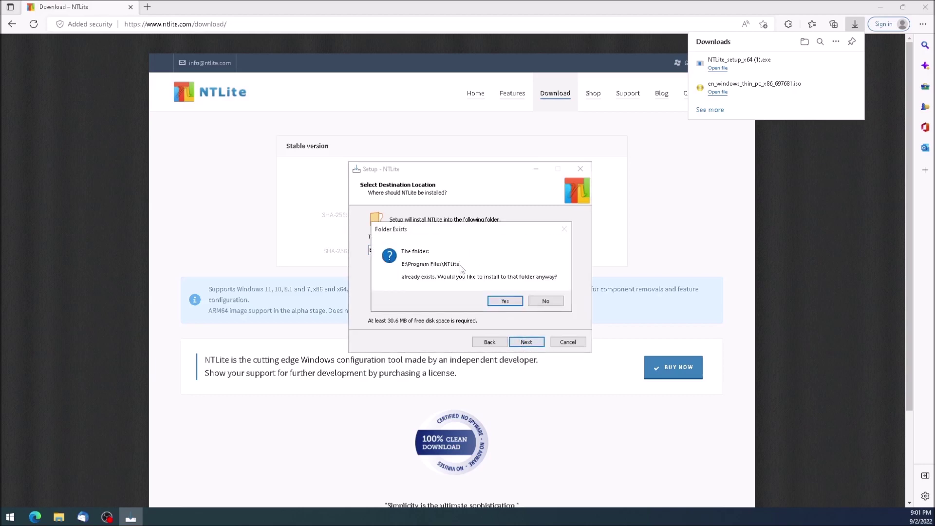
# Install NTLite into the existing E: folder without a desktop shortcut, then launch it.
pyautogui.click(497, 302)
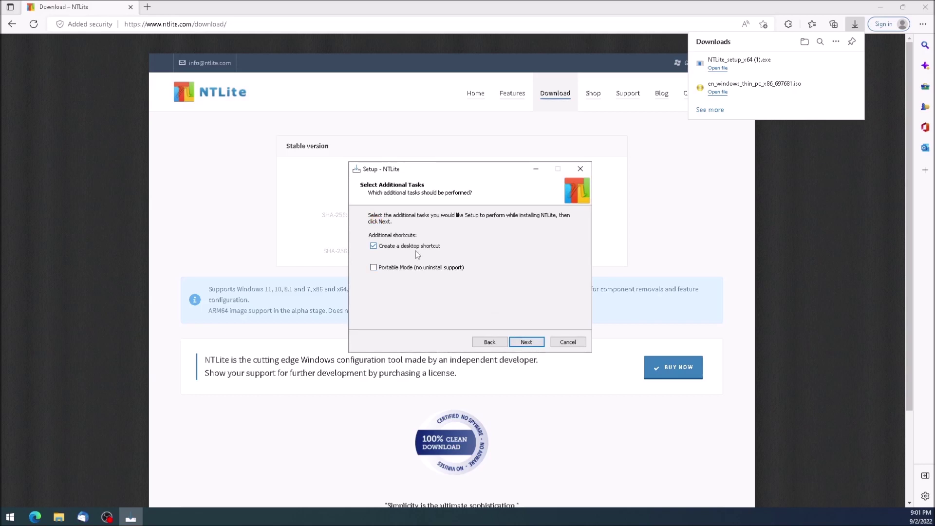
pyautogui.click(414, 249)
pyautogui.click(528, 343)
pyautogui.click(528, 343)
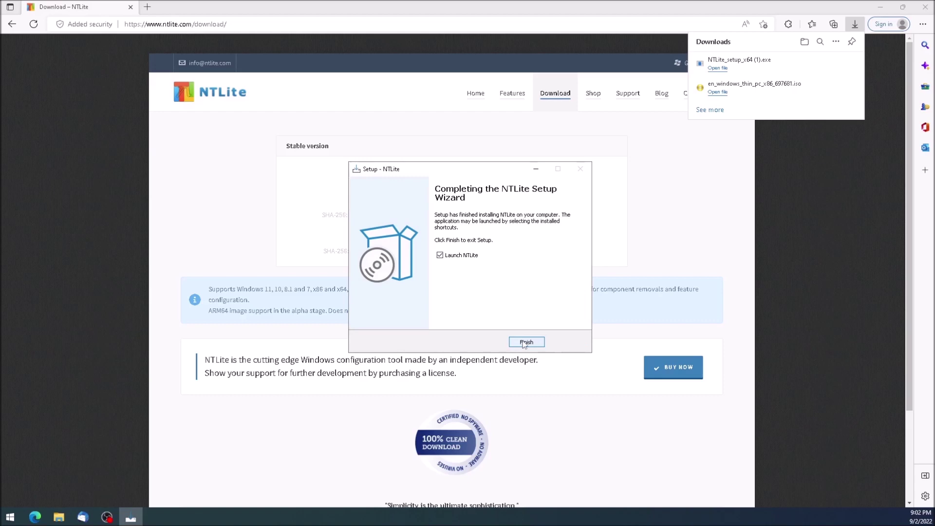
pyautogui.click(524, 344)
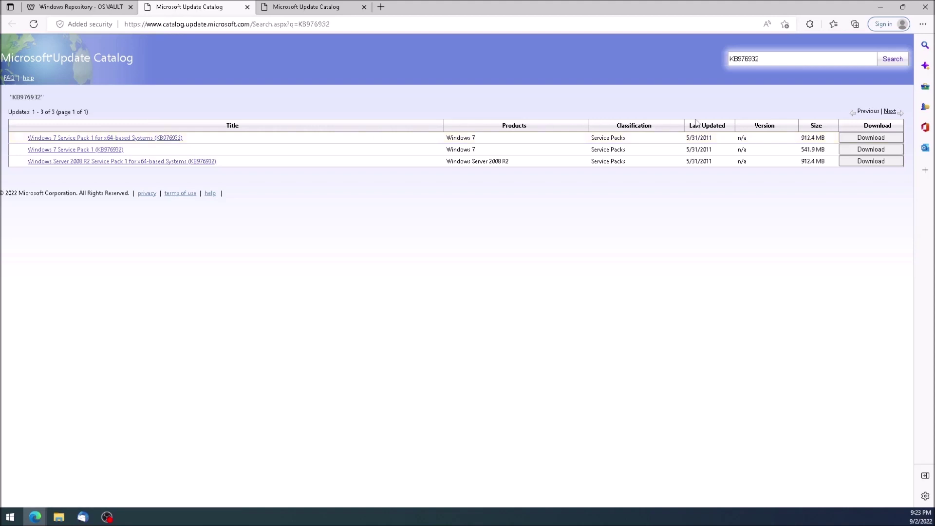
# Download Windows 7 SP1 (KB976932) and the x86 servicing stack update KB5016057 .msu.
pyautogui.click(869, 140)
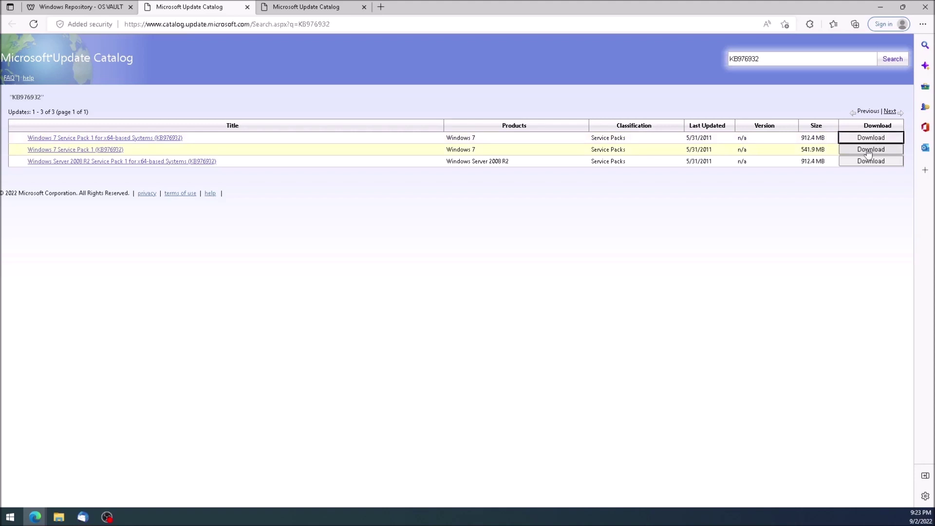
pyautogui.click(868, 151)
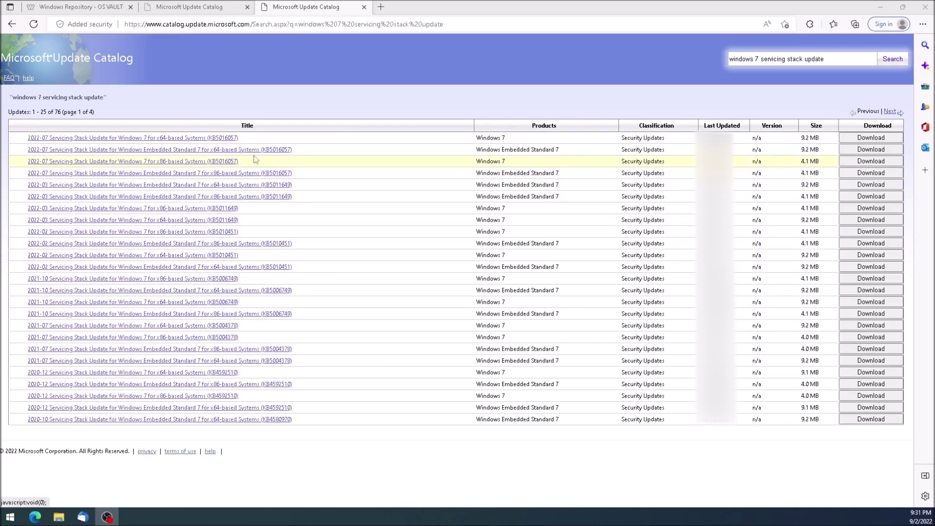
pyautogui.click(849, 164)
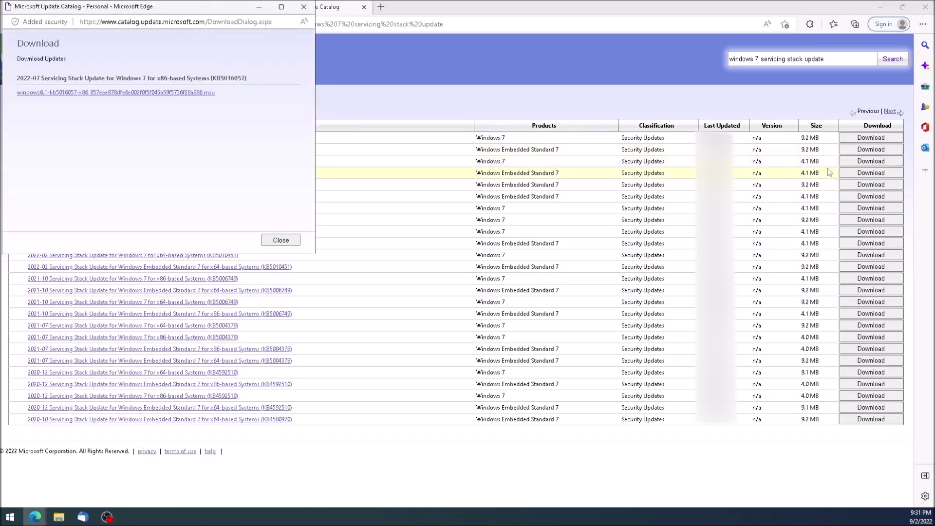
pyautogui.click(134, 95)
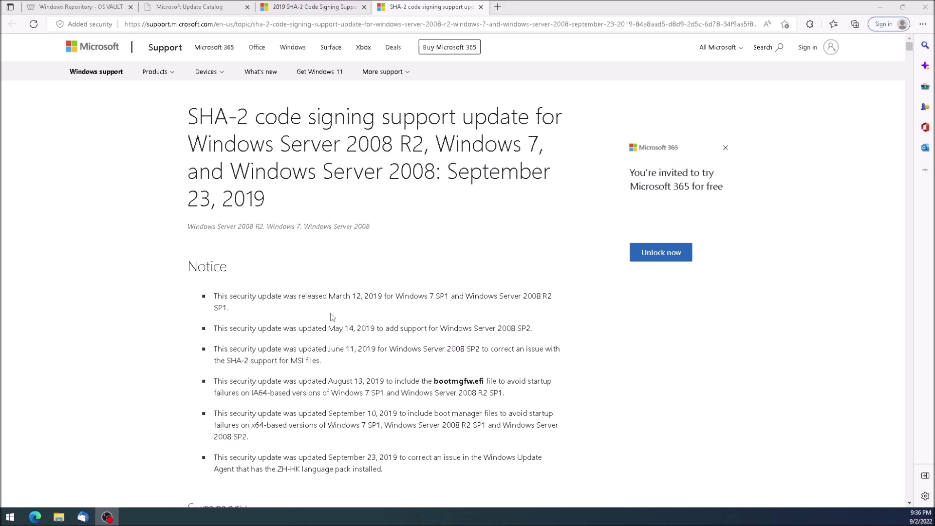
# Download the Windows 7 x86 KB4474419 .msu from the Update Catalog.
pyautogui.scroll(-4, 332, 317)
pyautogui.scroll(-3, 329, 319)
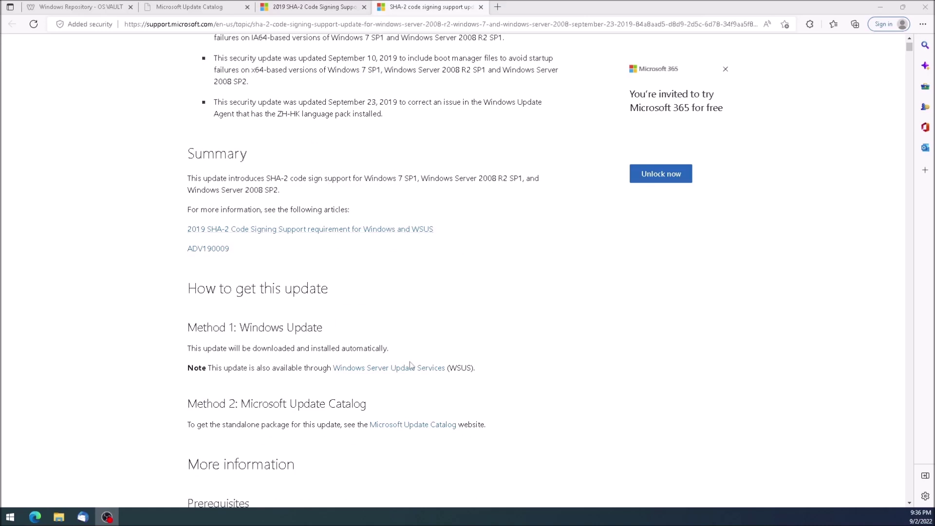
pyautogui.scroll(-1, 408, 371)
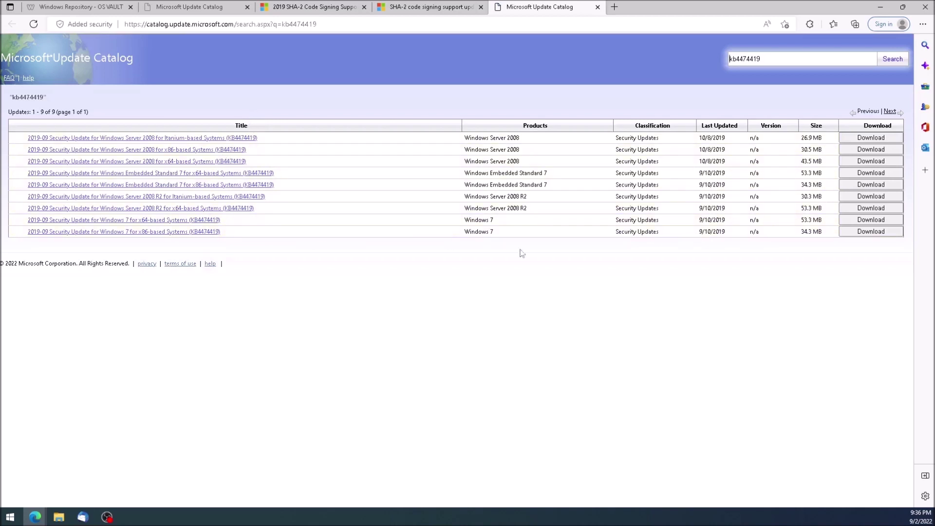
pyautogui.click(872, 232)
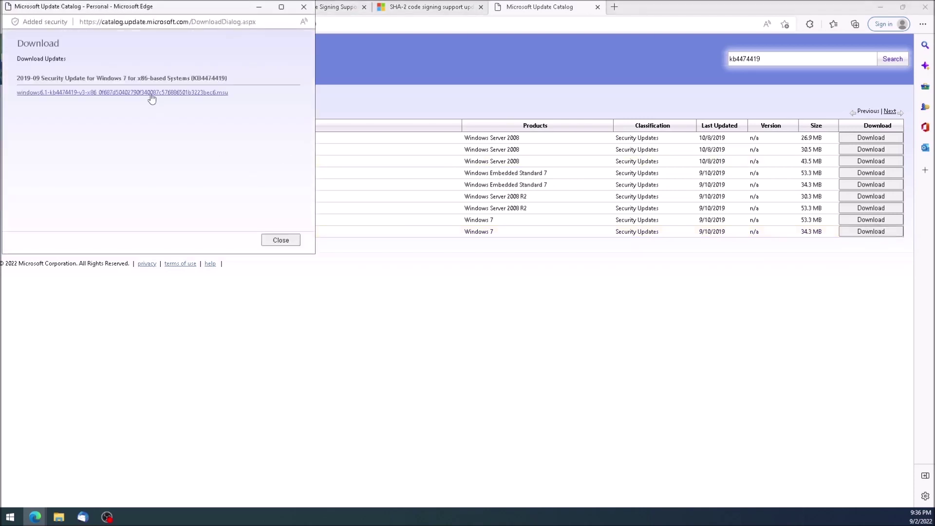
pyautogui.click(151, 93)
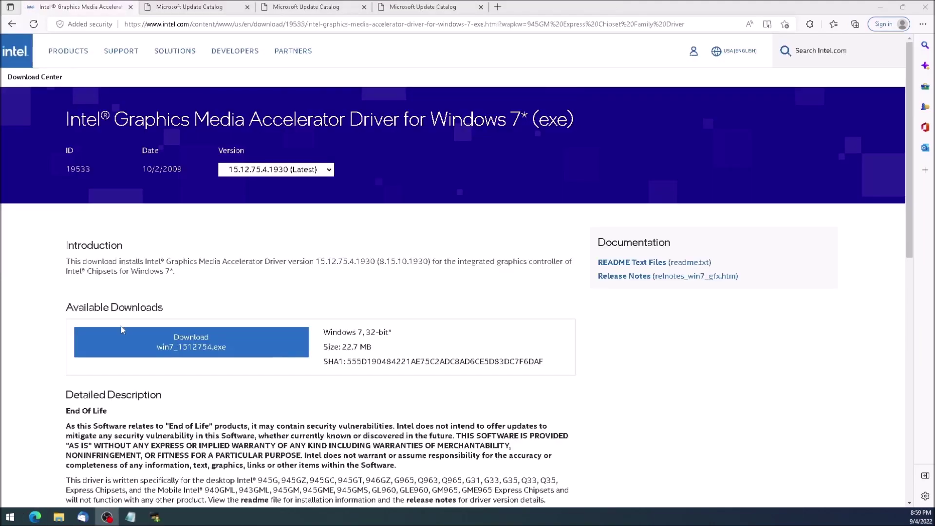
# Accept Intel's license to download the win7_1512754.exe graphics driver.
pyautogui.click(140, 356)
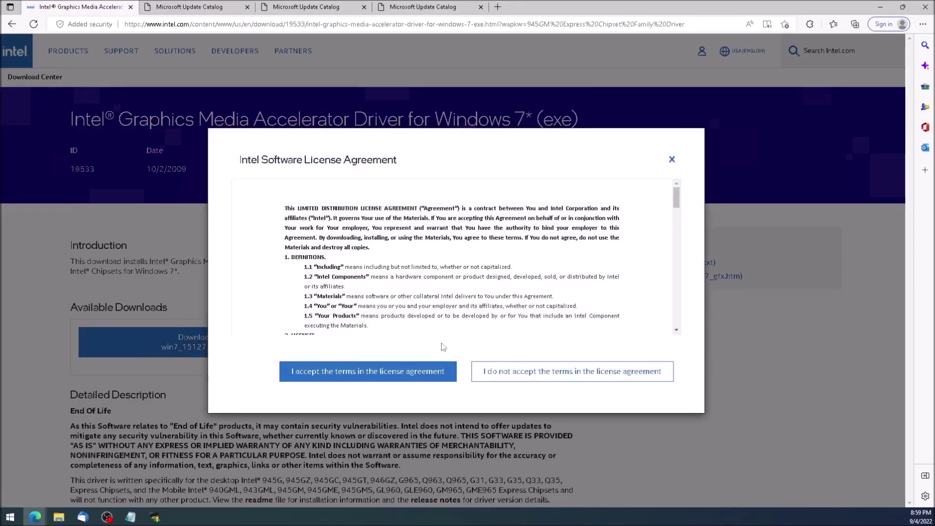
pyautogui.scroll(-4, 681, 244)
pyautogui.scroll(-15, 680, 244)
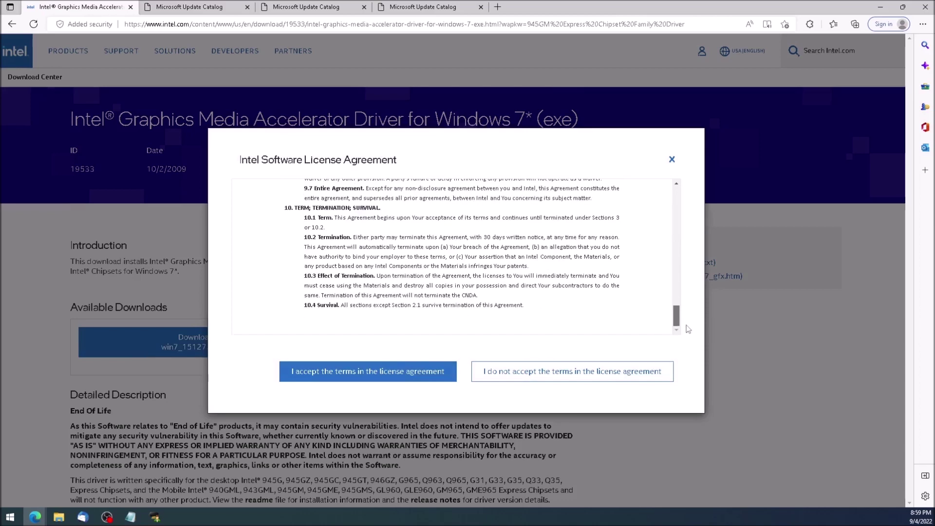
pyautogui.click(369, 379)
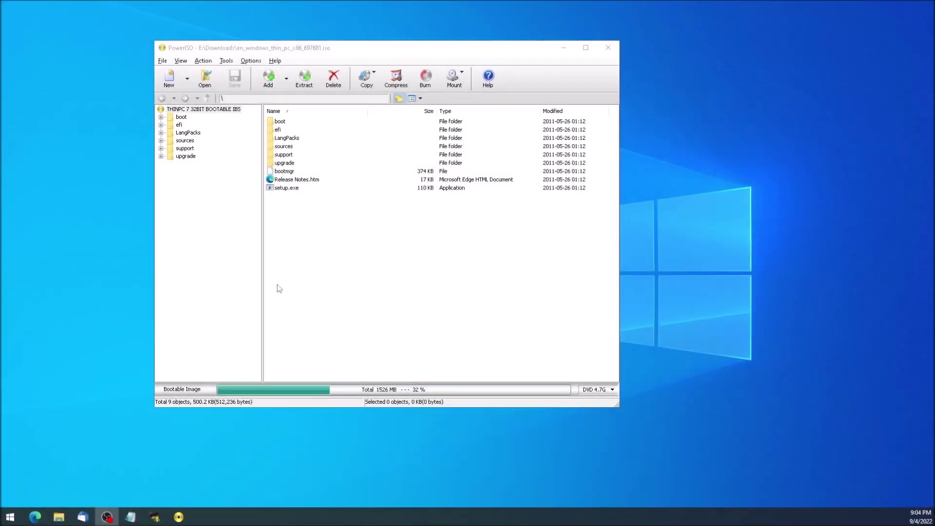
# Extract all nine ISO items into a new desktop folder 'Windows Thin PC (Source)'.
pyautogui.rightClick(729, 174)
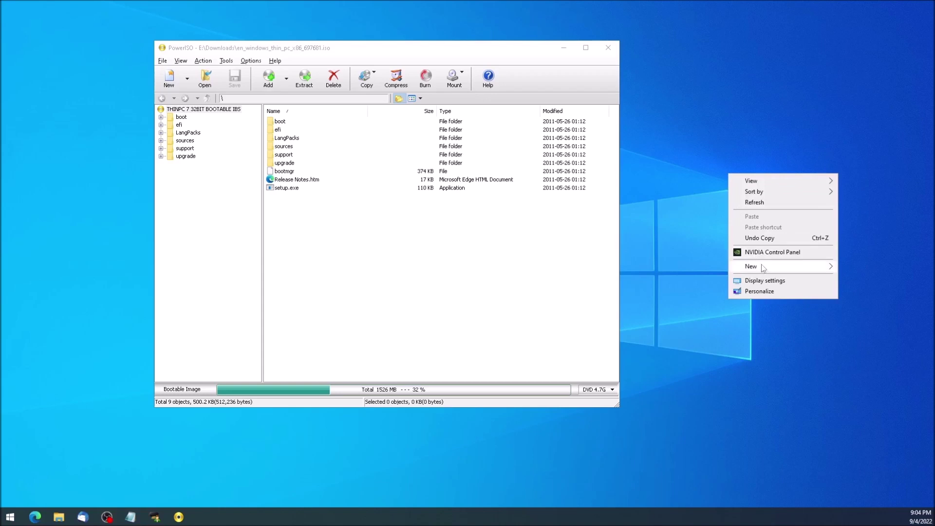
pyautogui.moveTo(751, 266)
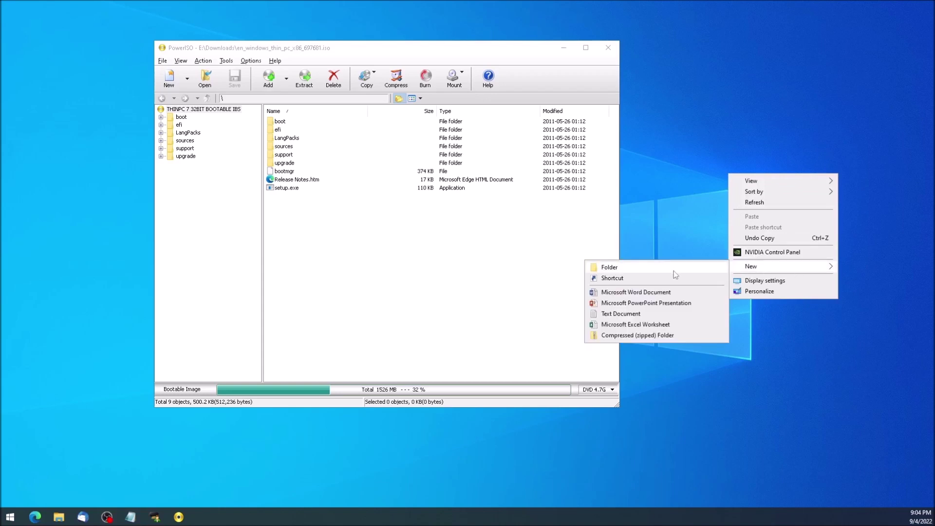
pyautogui.click(675, 274)
pyautogui.write('Wi')
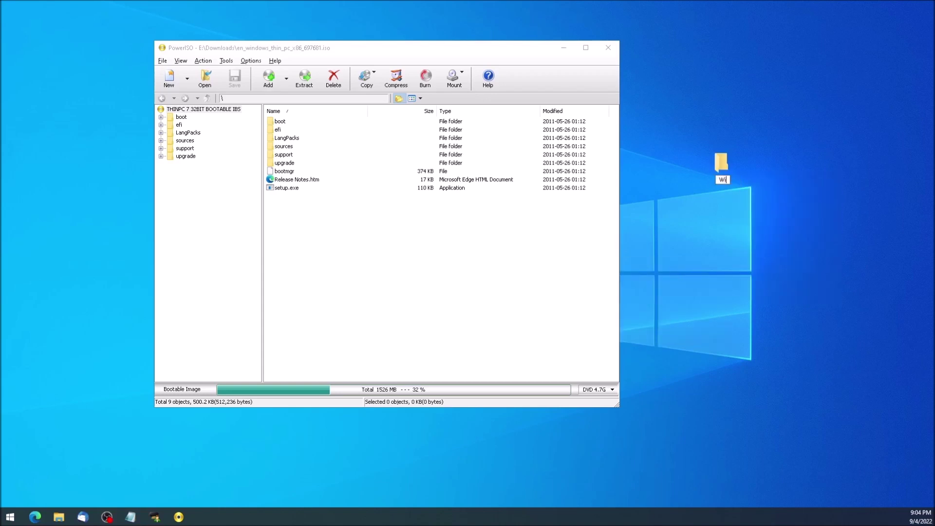
pyautogui.write('ndows Thin')
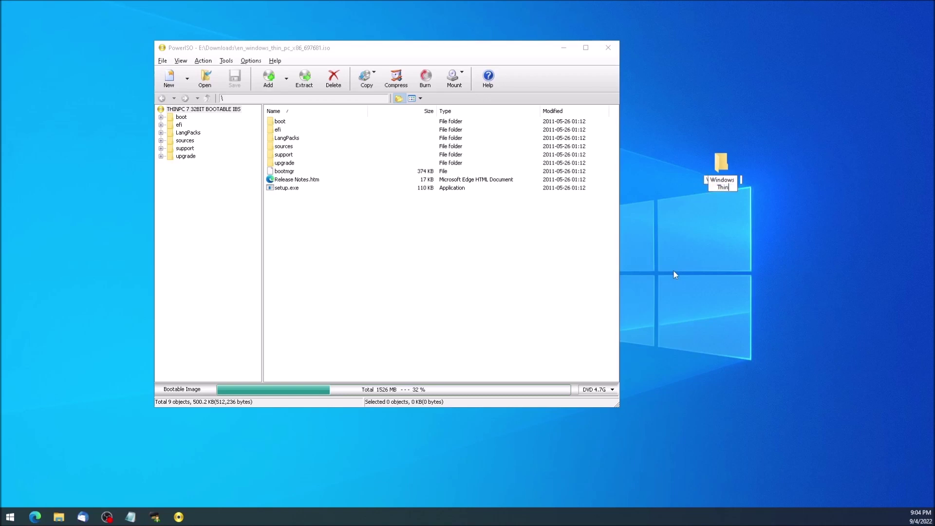
pyautogui.write(' PC')
pyautogui.write(' (Source)')
pyautogui.press('Return')
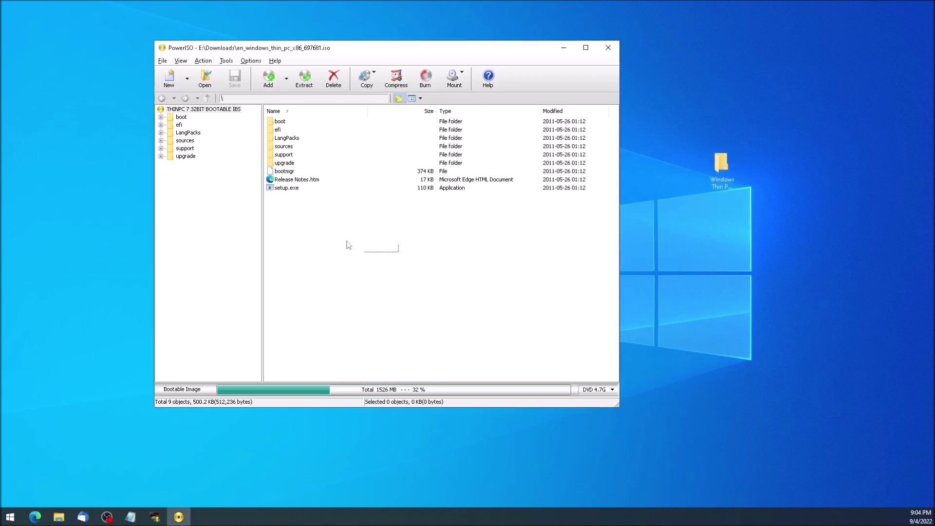
pyautogui.moveTo(327, 221); pyautogui.dragTo(278, 122)
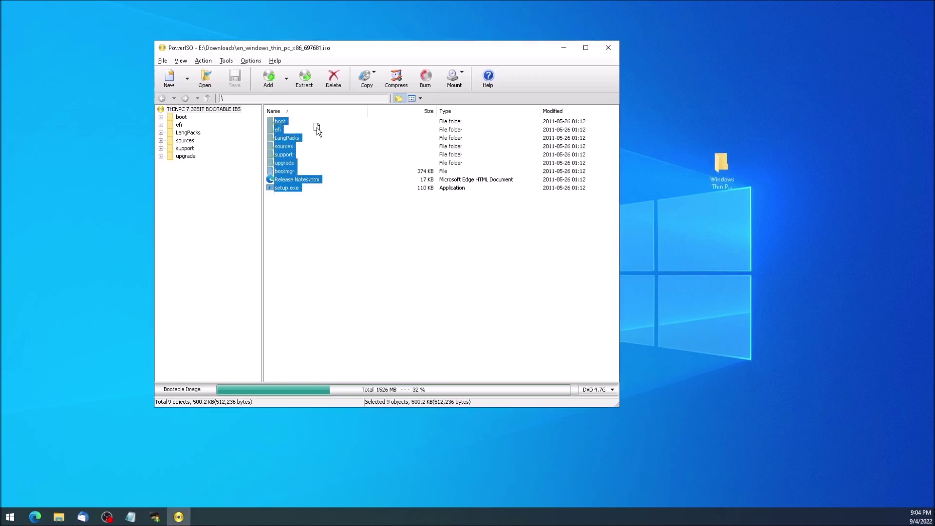
pyautogui.moveTo(720, 165); pyautogui.dragTo(720, 165)
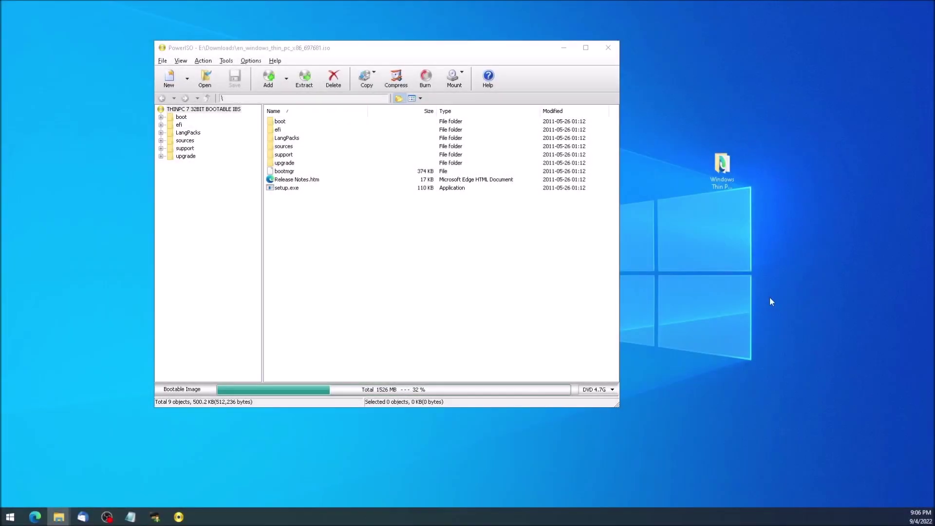
# Create a desktop Updates folder and move the six downloaded update files into it.
pyautogui.rightClick(770, 298)
pyautogui.moveTo(804, 390)
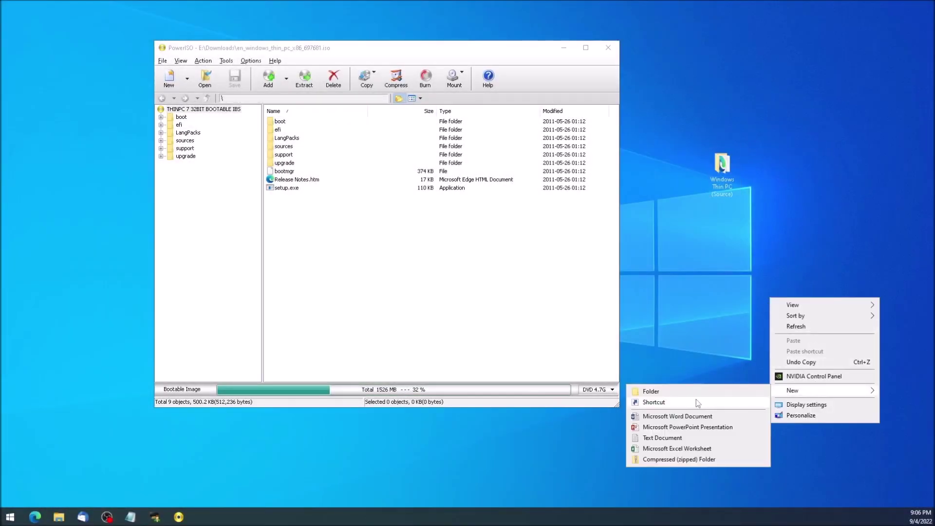
pyautogui.click(690, 390)
pyautogui.write('U')
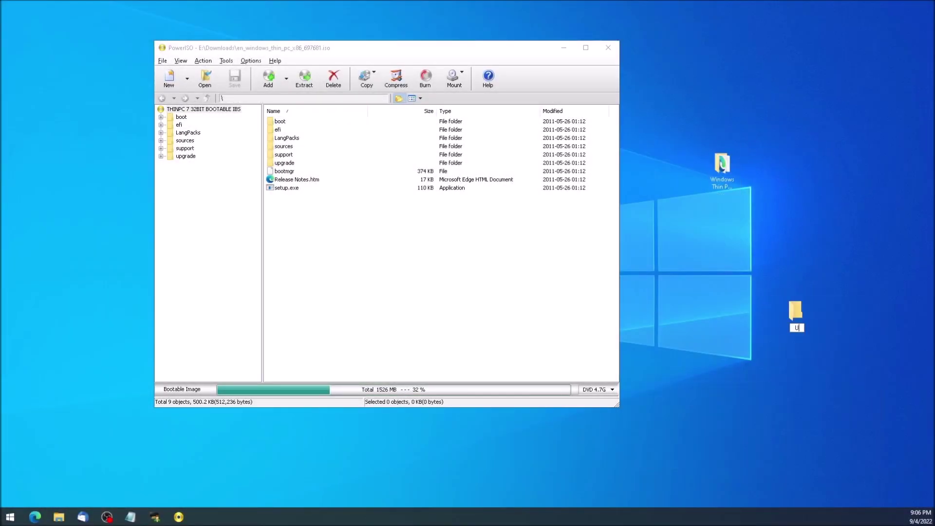
pyautogui.write('pdates')
pyautogui.press('Return')
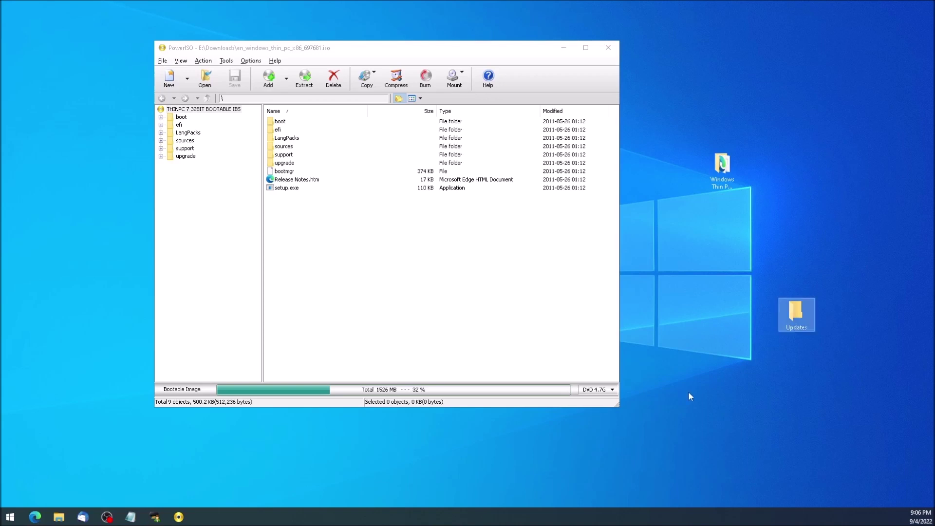
pyautogui.moveTo(796, 312); pyautogui.dragTo(732, 231)
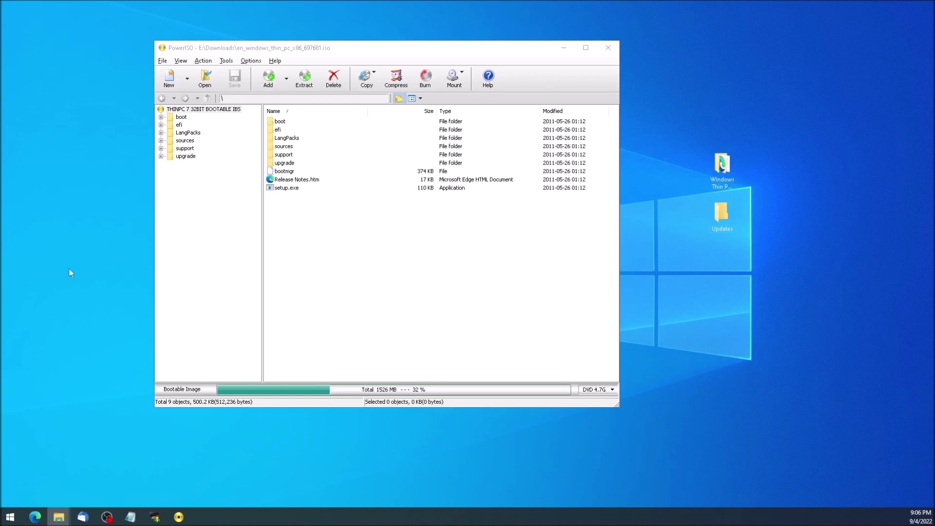
pyautogui.moveTo(488, 230); pyautogui.dragTo(721, 216)
pyautogui.doubleClick(721, 217)
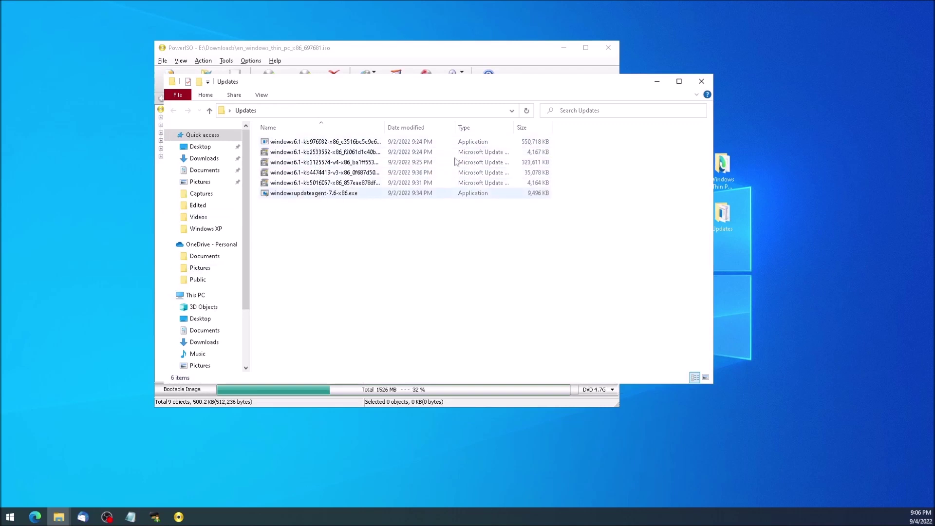
pyautogui.click(701, 81)
# Create a Drivers folder on the desktop below Updates.
pyautogui.rightClick(726, 291)
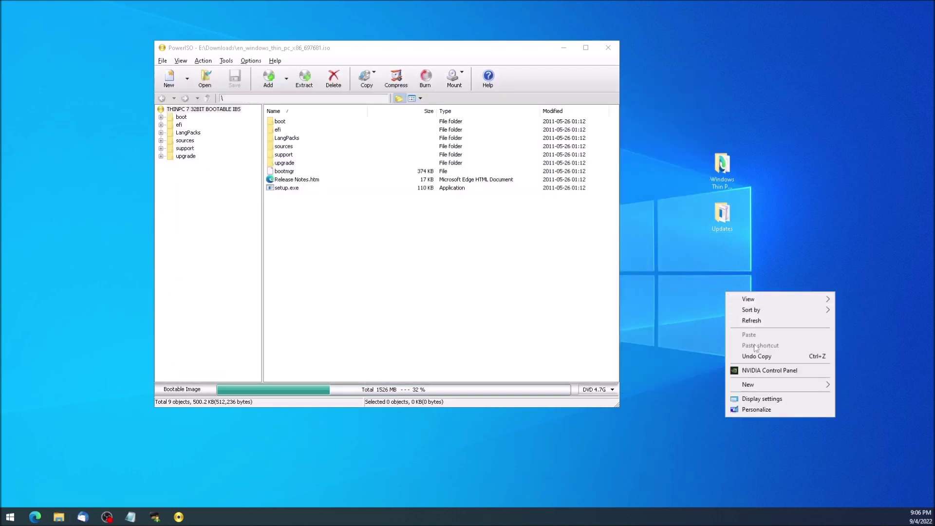
pyautogui.click(694, 388)
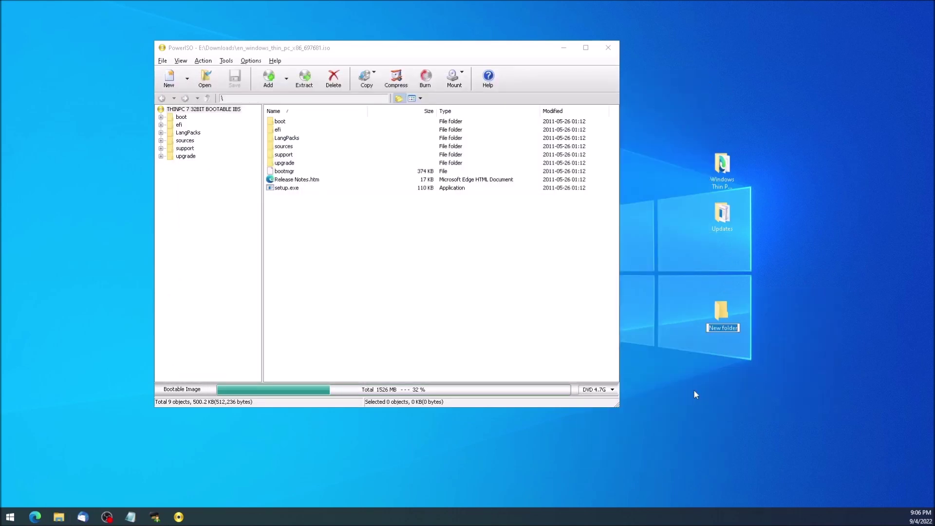
pyautogui.write('Drivers')
pyautogui.press('Return')
pyautogui.moveTo(708, 303); pyautogui.dragTo(708, 254)
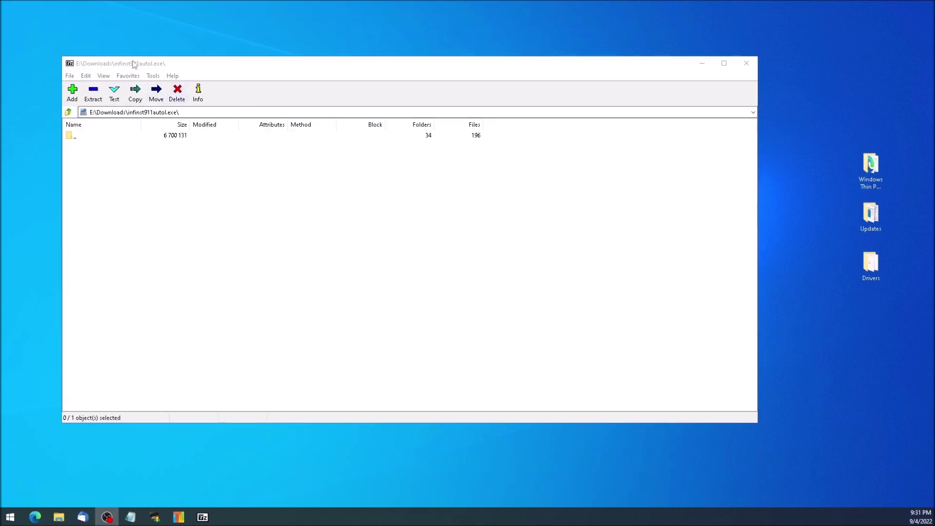
# Drag all twelve items from the archive's '_' folder into the desktop Drivers folder.
pyautogui.doubleClick(73, 138)
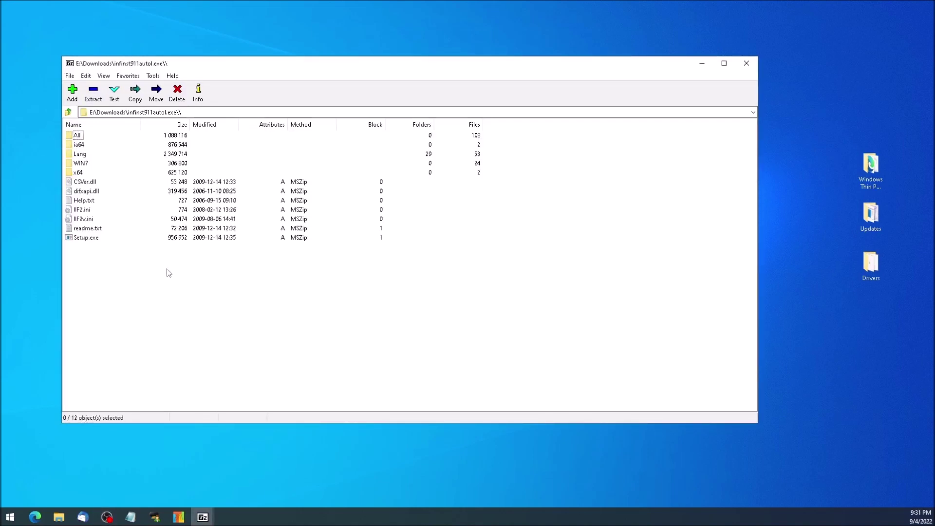
pyautogui.moveTo(152, 276)
pyautogui.mouseDown()
pyautogui.moveTo(71, 132)
pyautogui.moveTo(798, 272)
pyautogui.mouseUp()
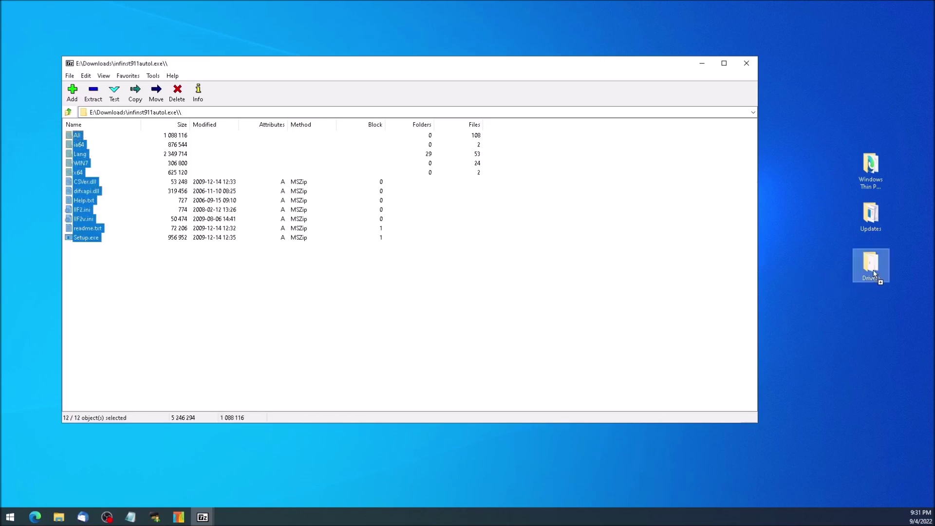
pyautogui.moveTo(874, 275); pyautogui.dragTo(873, 271)
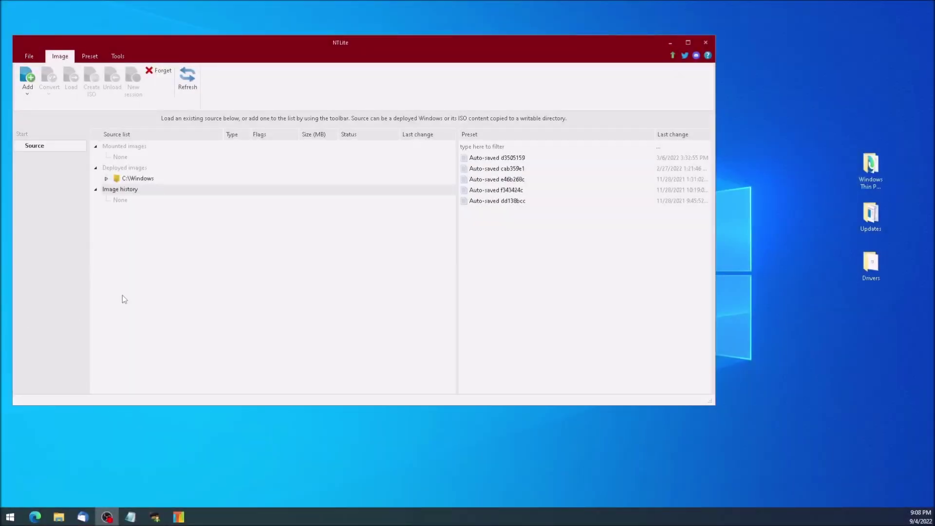
# Add the desktop 'Windows Thin PC (Source)' folder to NTLite as an image directory.
pyautogui.click(29, 90)
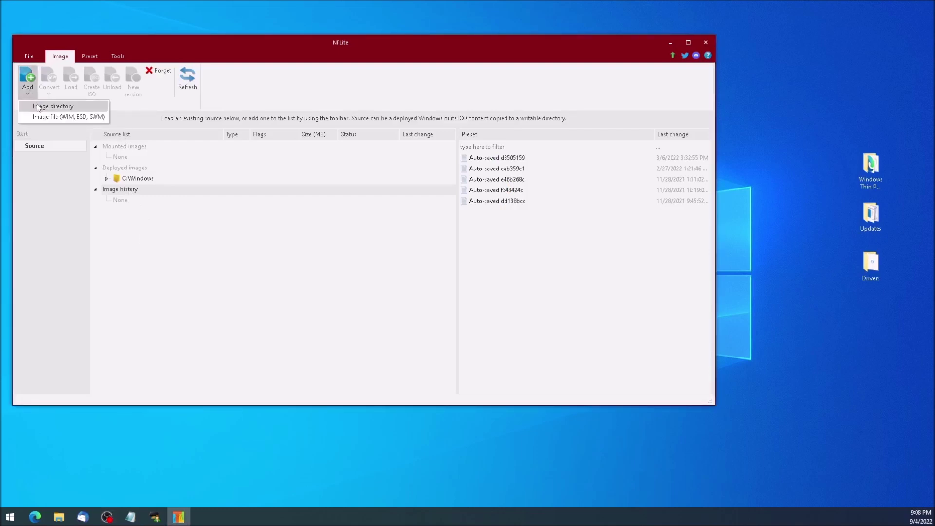
pyautogui.click(38, 107)
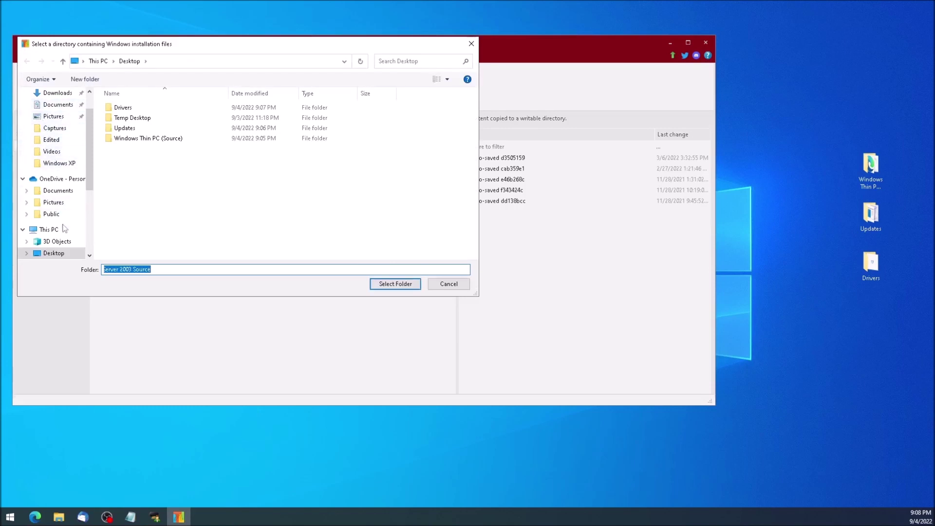
pyautogui.scroll(-1, 70, 180)
pyautogui.scroll(-1, 69, 180)
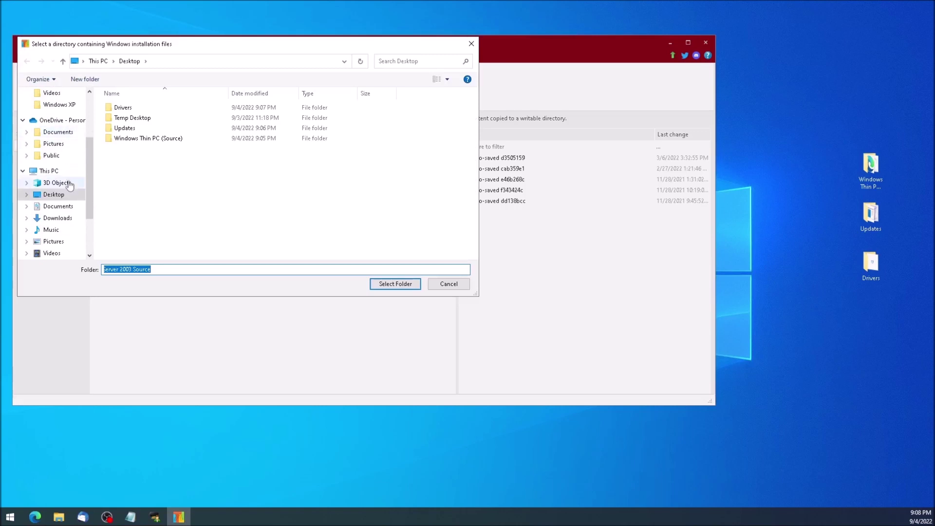
pyautogui.click(65, 195)
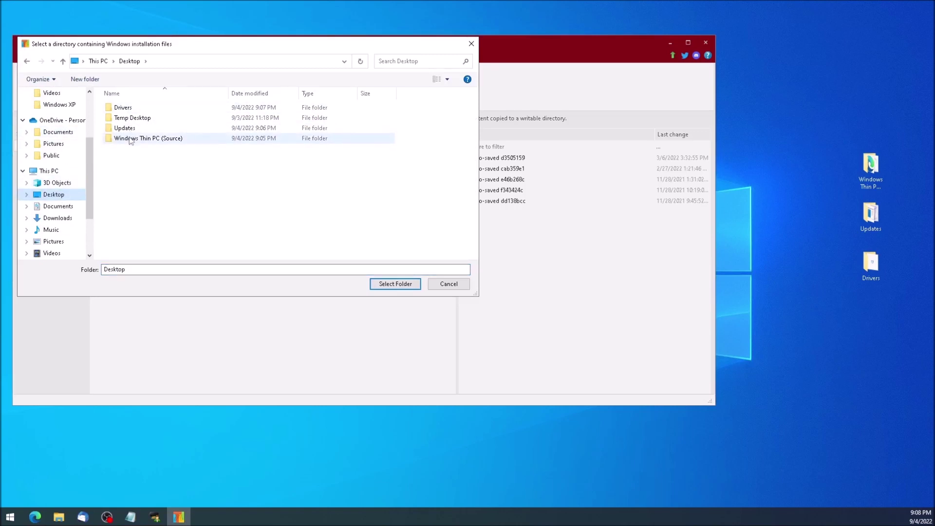
pyautogui.click(130, 139)
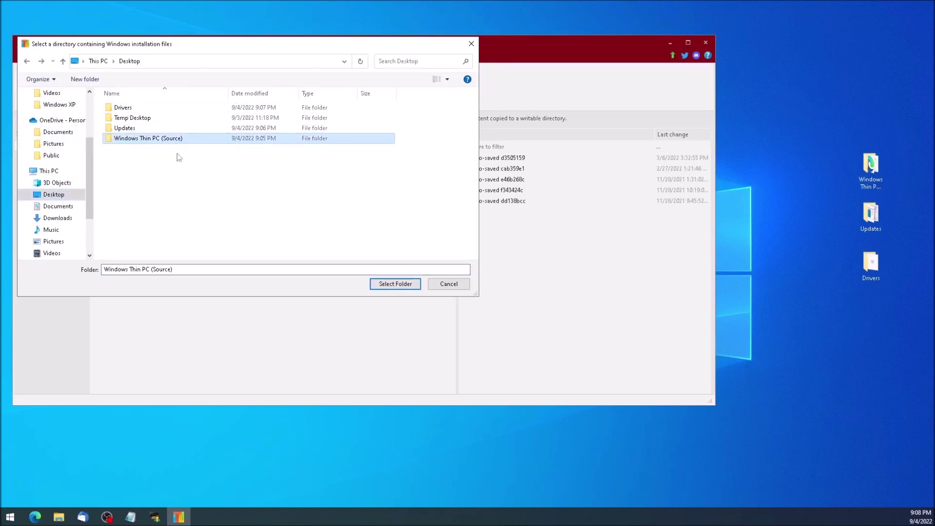
pyautogui.click(387, 284)
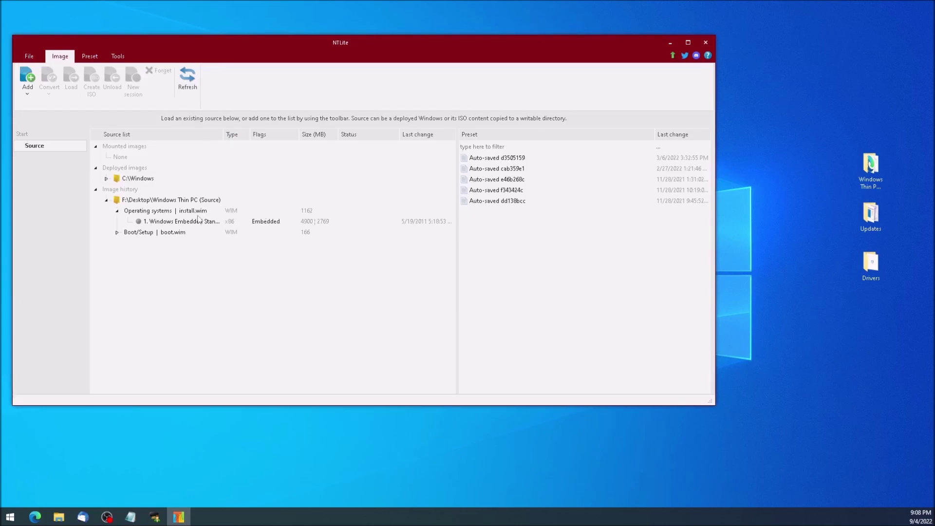
# Load the '1. Windows Embedded Standard' image from install.wim for editing.
pyautogui.click(184, 224)
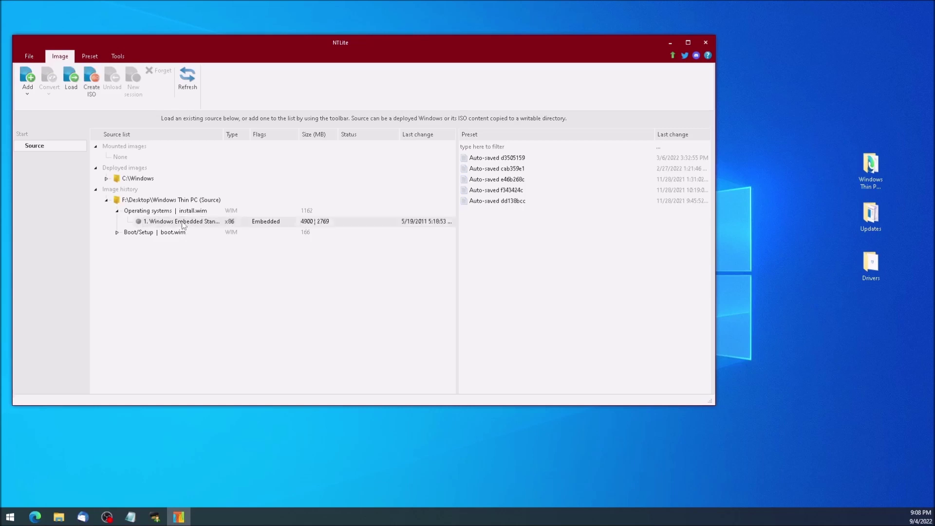
pyautogui.rightClick(221, 223)
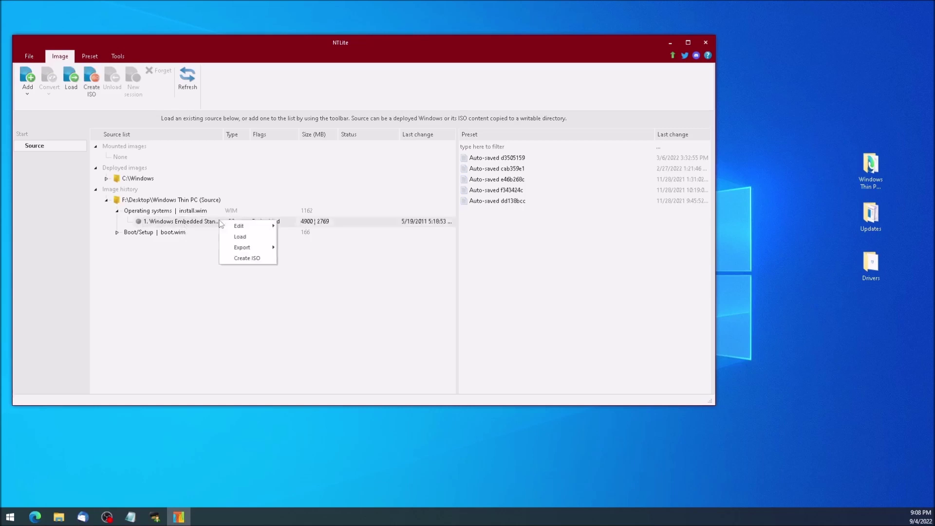
pyautogui.click(252, 238)
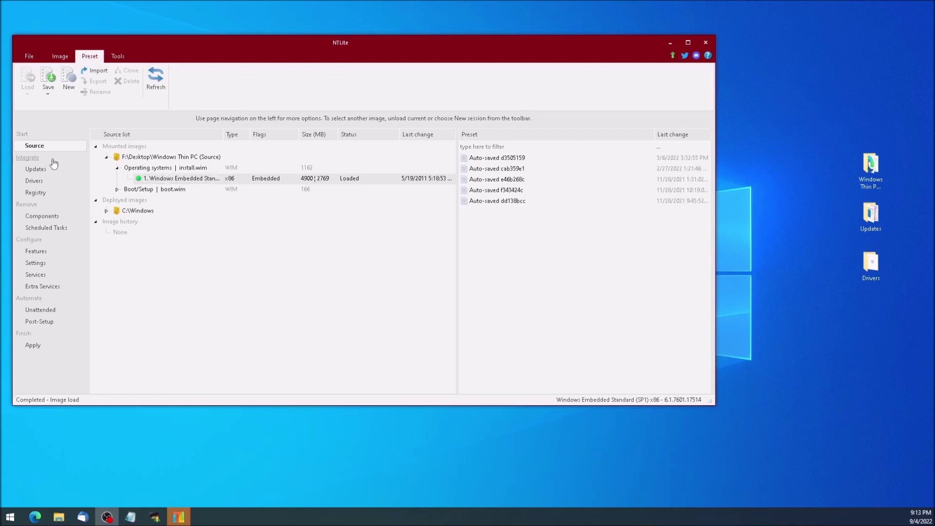
# Queue the six update packages from the Updates folder, including SP1 and KB3125574, for integration.
pyautogui.click(34, 171)
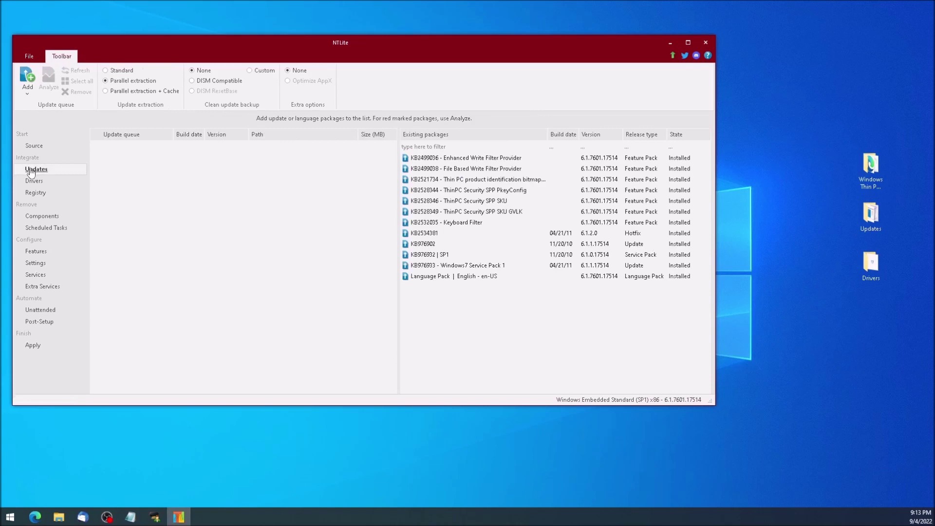
pyautogui.click(28, 95)
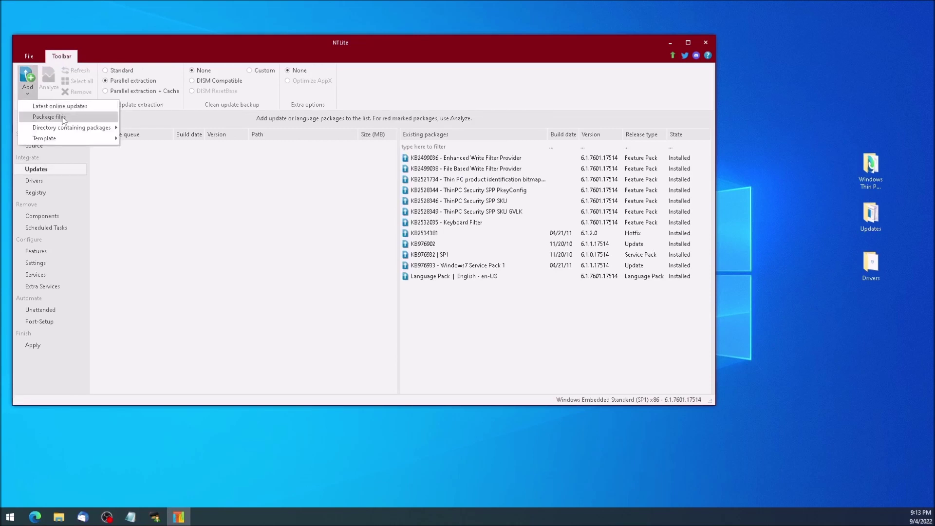
pyautogui.moveTo(72, 128)
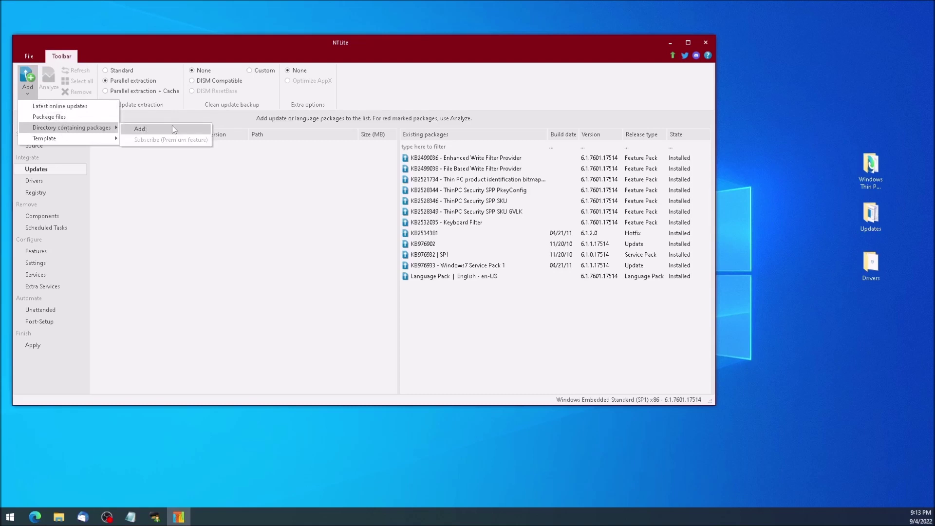
pyautogui.click(171, 127)
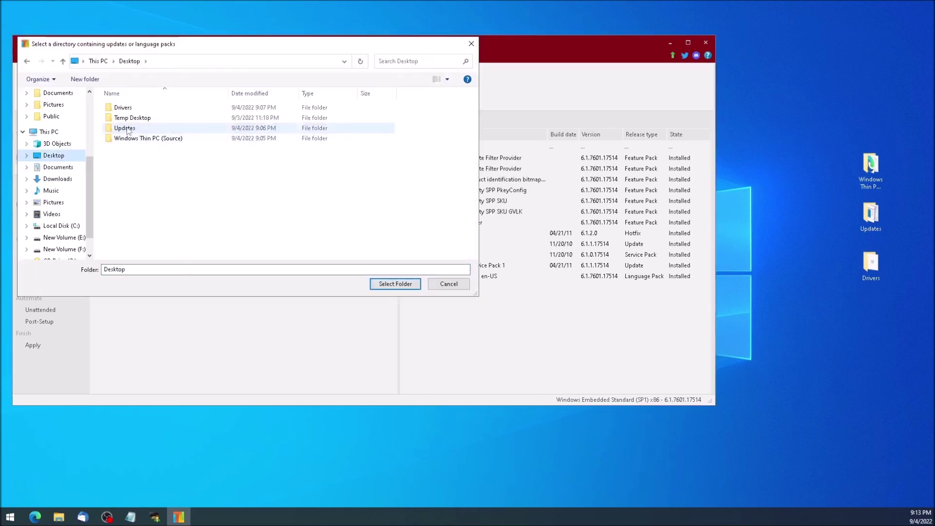
pyautogui.click(127, 129)
pyautogui.click(385, 284)
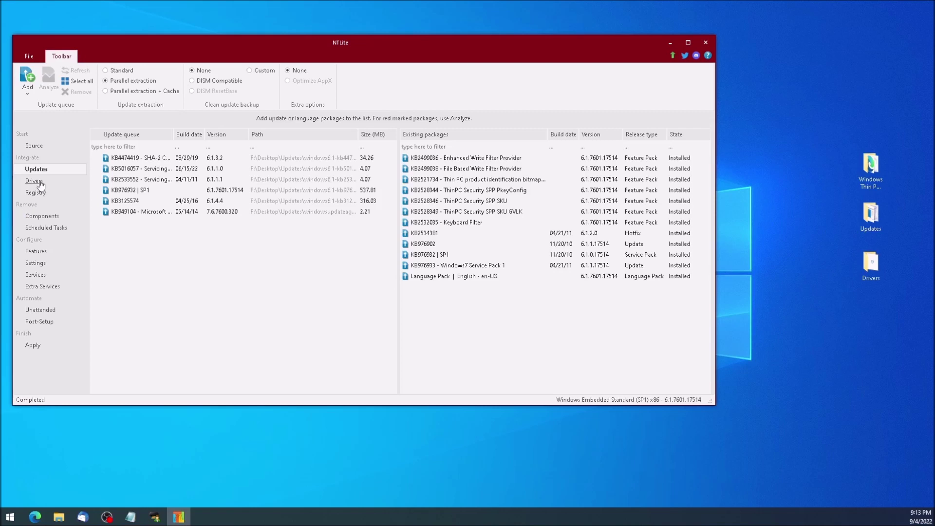
pyautogui.click(41, 185)
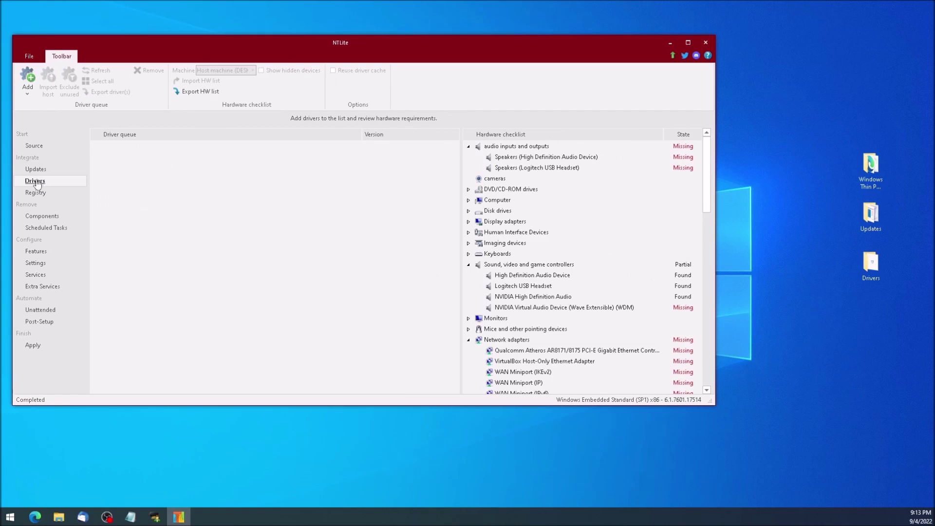
# Add the desktop Drivers folder as a directory of drivers to integrate.
pyautogui.click(27, 94)
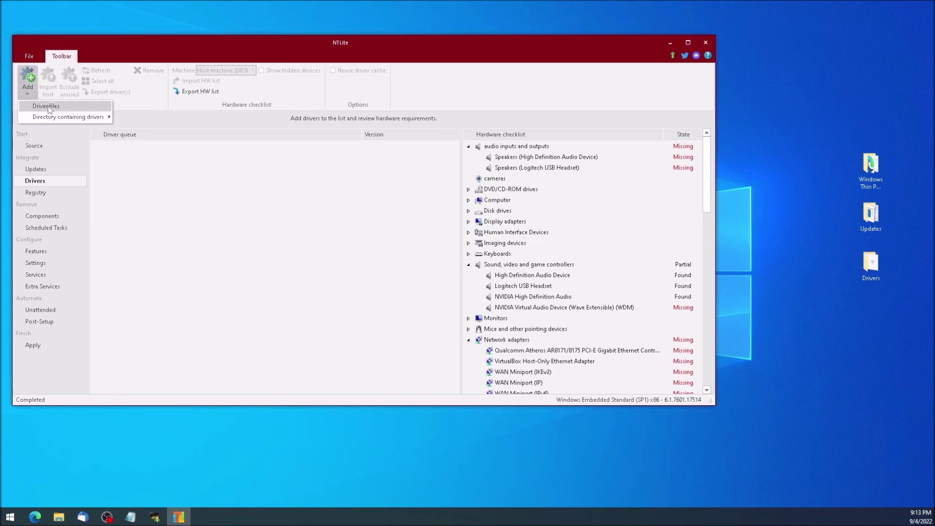
pyautogui.moveTo(68, 117)
pyautogui.click(128, 118)
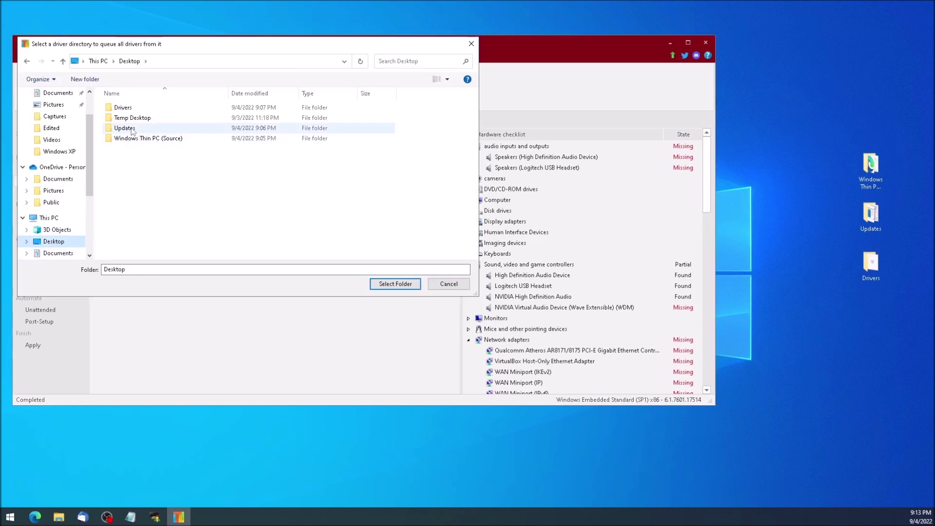
pyautogui.click(123, 107)
pyautogui.click(395, 284)
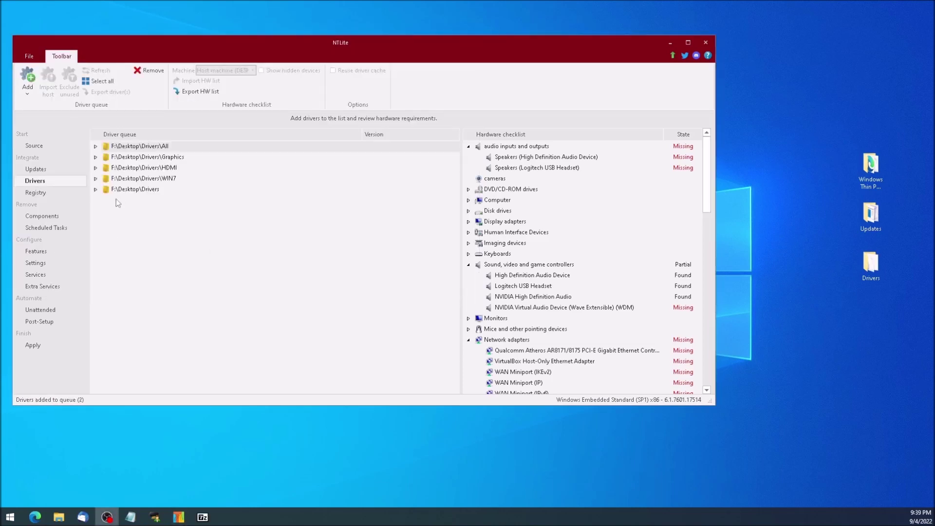
# Expand the Drivers, WIN7, HDMI and All folders to list their queued drivers.
pyautogui.click(95, 190)
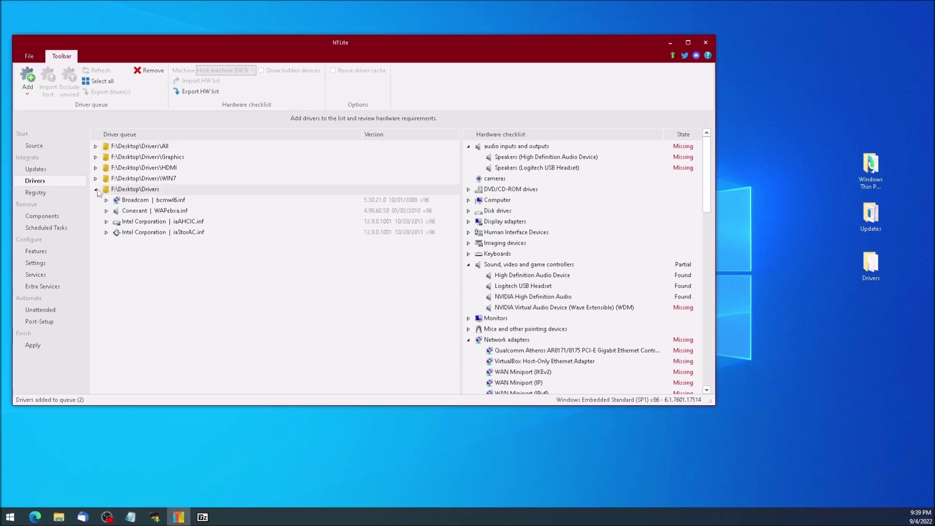
pyautogui.click(96, 179)
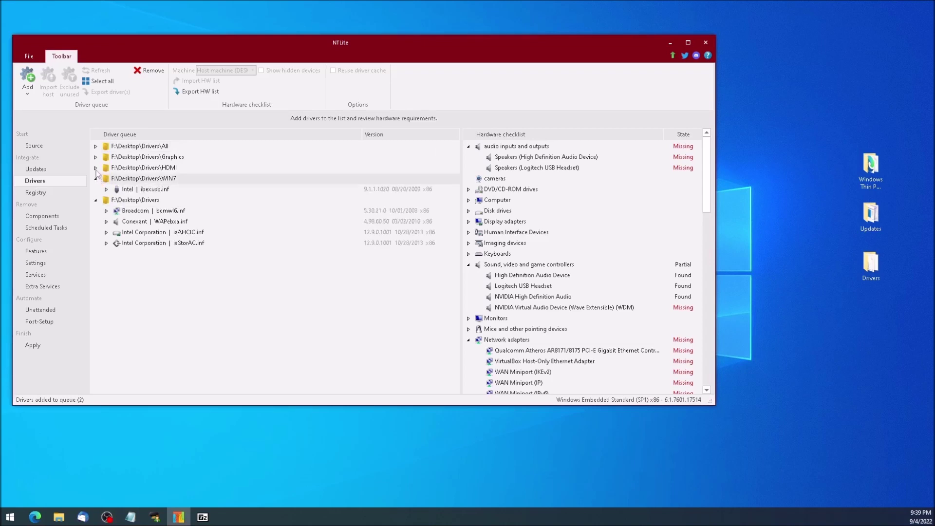
pyautogui.click(96, 167)
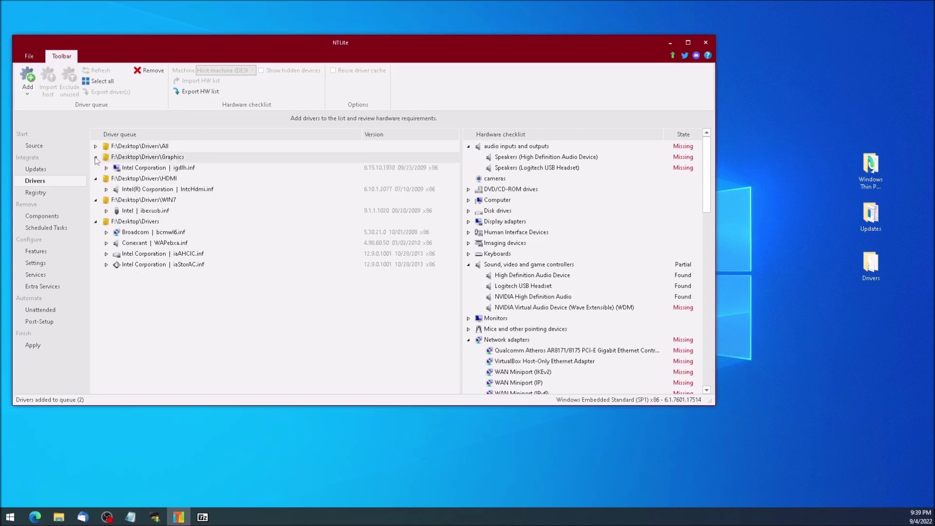
pyautogui.click(96, 146)
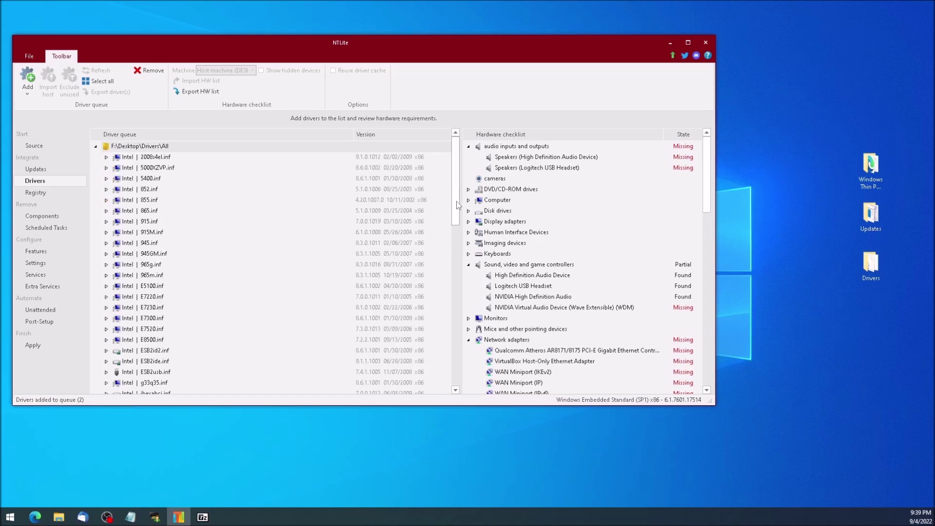
pyautogui.moveTo(457, 202); pyautogui.dragTo(455, 234)
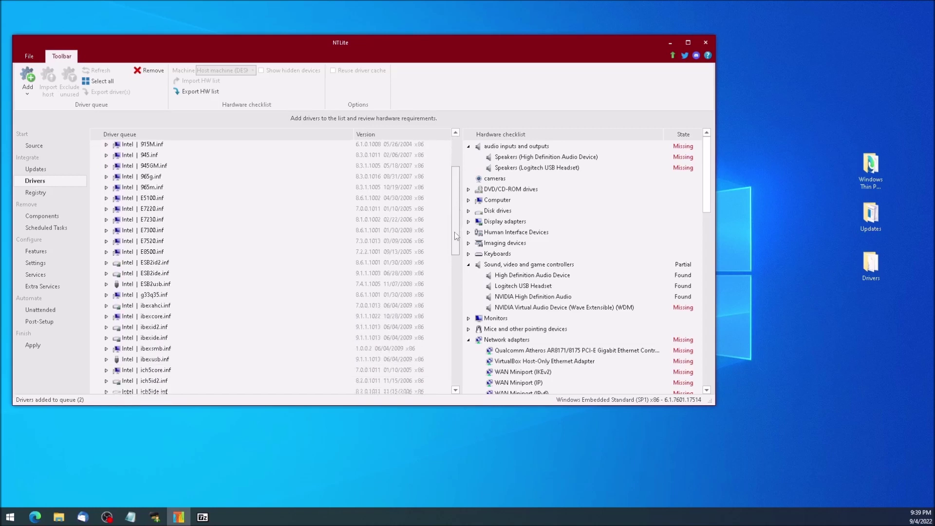
pyautogui.moveTo(455, 236)
pyautogui.mouseDown()
pyautogui.moveTo(442, 374)
pyautogui.moveTo(419, 411)
pyautogui.mouseUp()
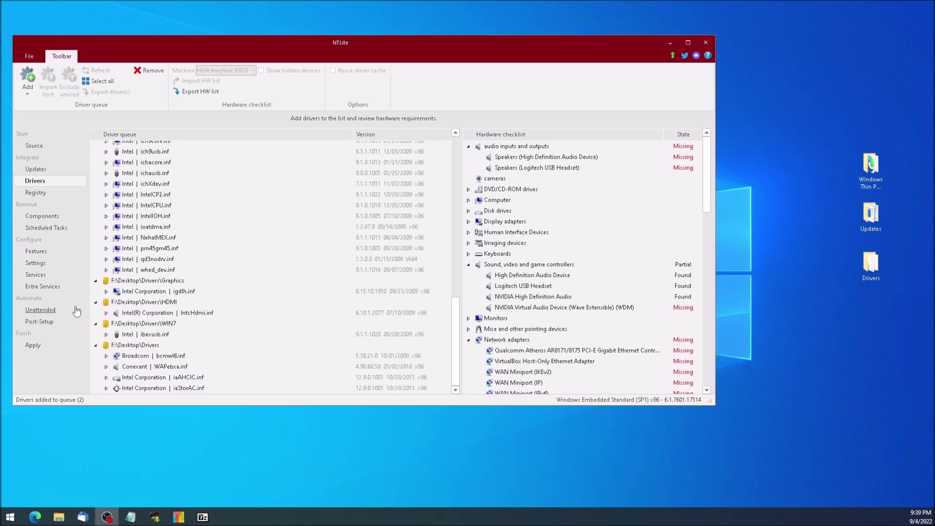
# Enable Create ISO, accept its destination, and process the image into Windows Thin PC Custom.iso.
pyautogui.click(33, 346)
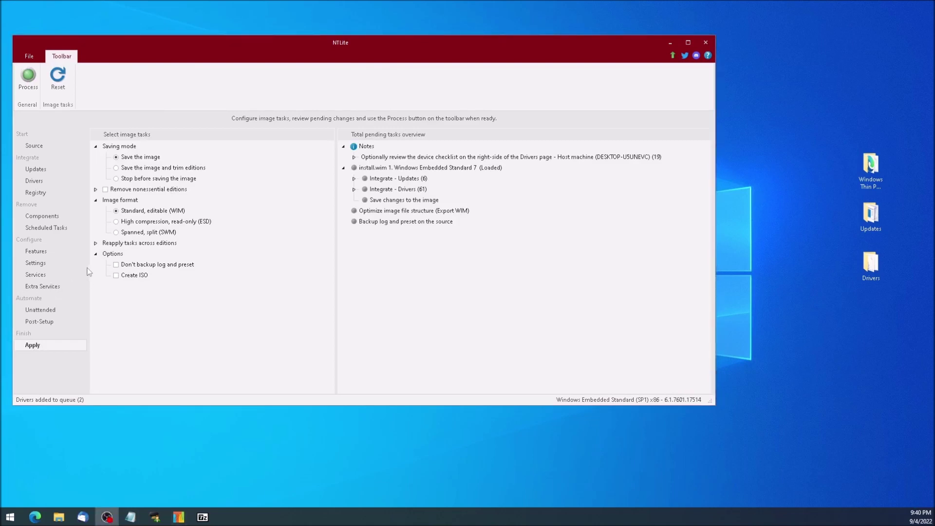
pyautogui.click(116, 276)
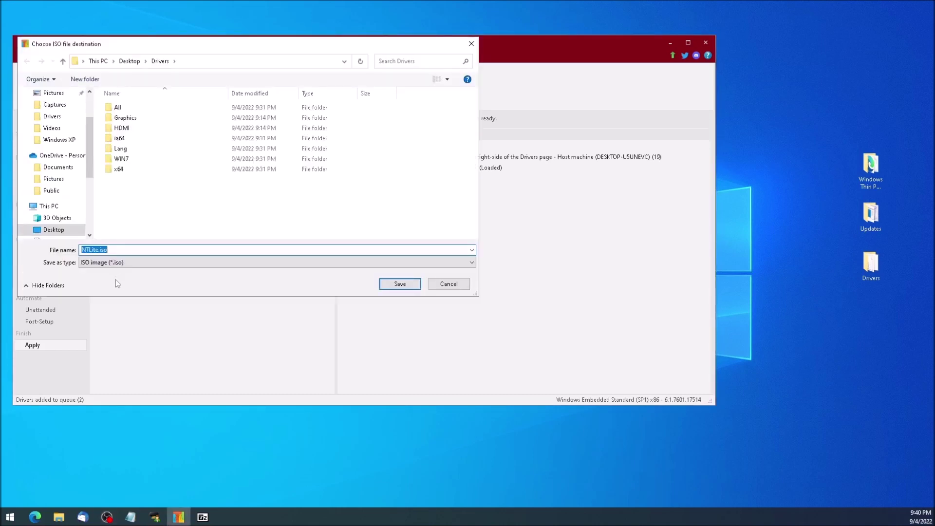
pyautogui.press('Return')
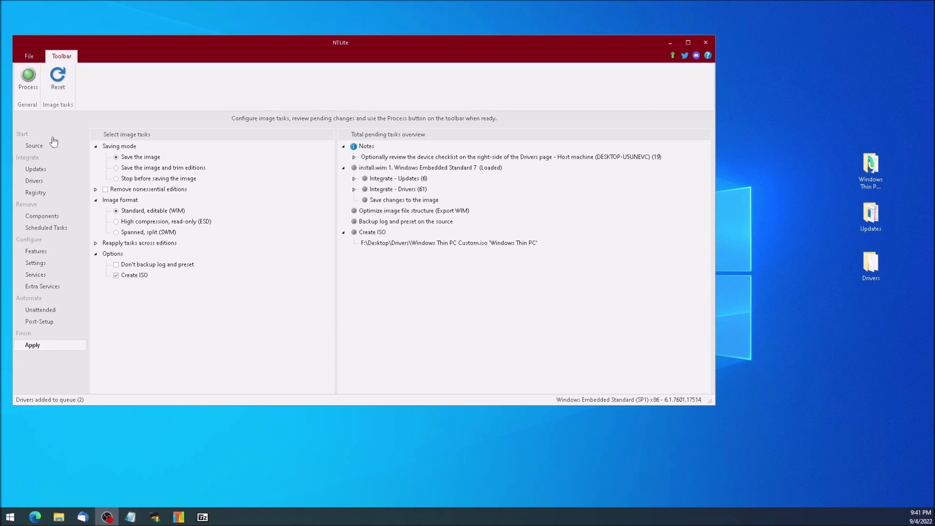
pyautogui.click(33, 84)
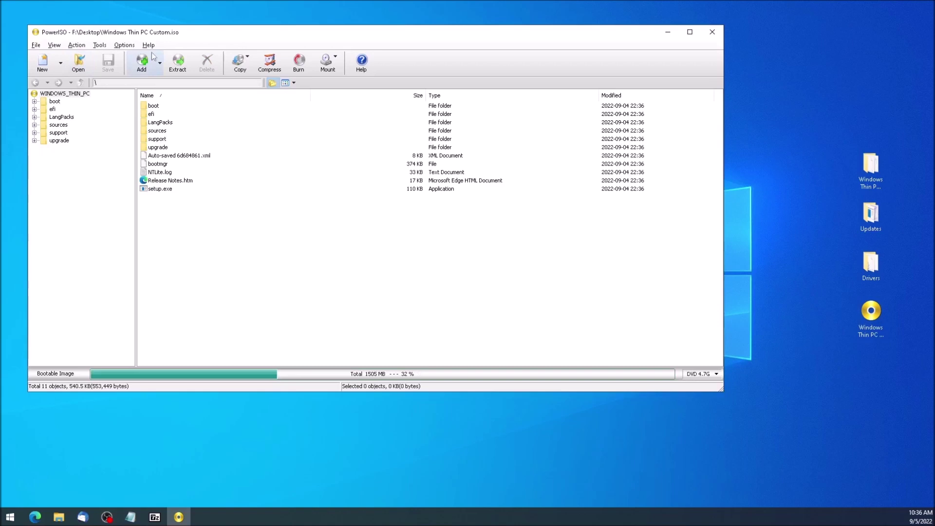
# Open PowerISO's Burn dialog and enable Verify written data.
pyautogui.click(297, 68)
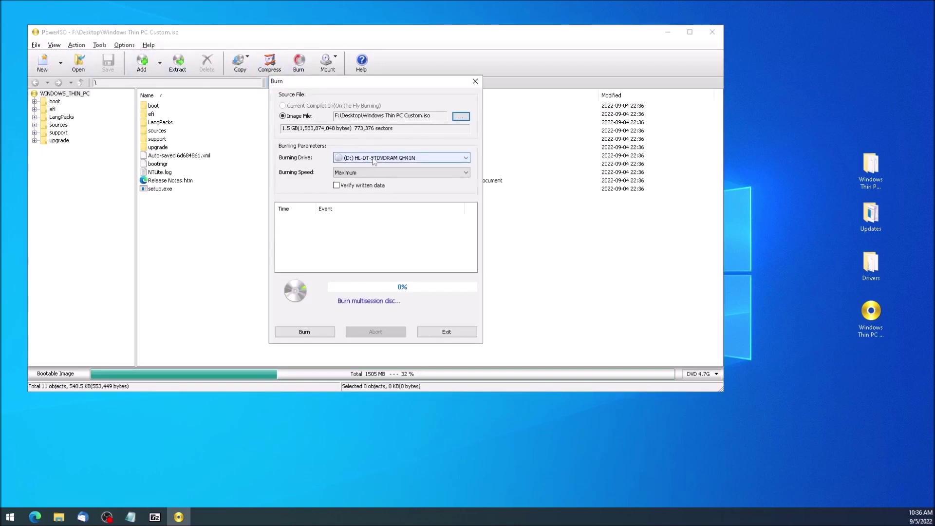
pyautogui.click(343, 185)
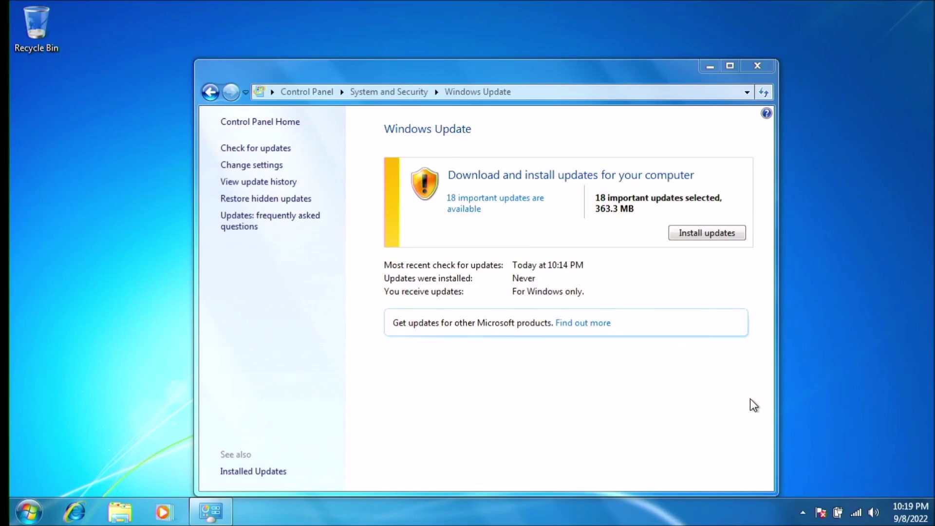
# Open the list of 18 important Windows updates totalling 363.3 MB.
pyautogui.click(533, 199)
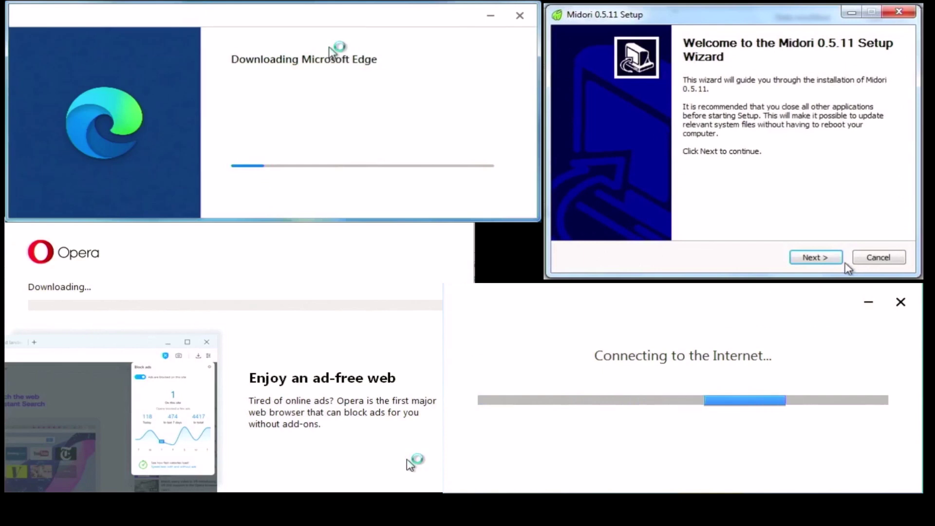
# Install Midori 0.5.11, accepting the license with default components and install folder.
pyautogui.click(838, 258)
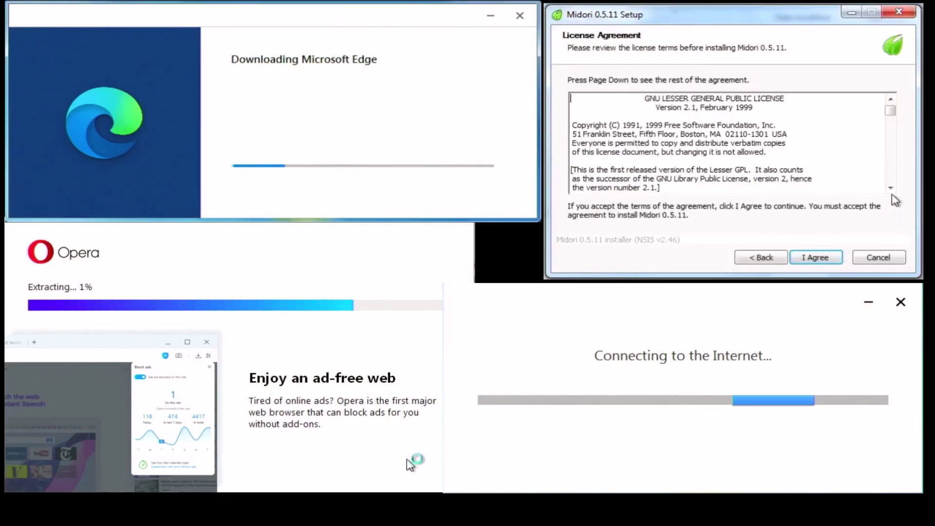
pyautogui.scroll(-8, 895, 195)
pyautogui.scroll(-3, 898, 182)
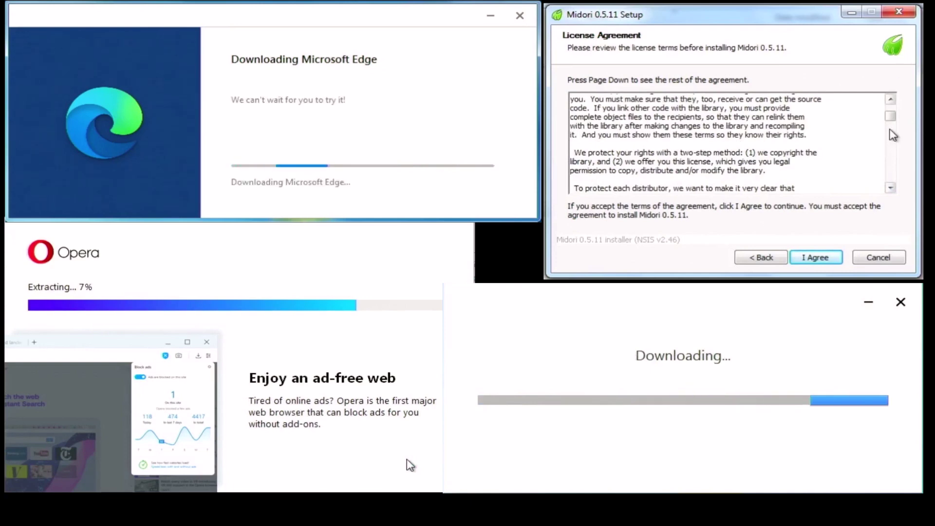
pyautogui.moveTo(891, 120); pyautogui.dragTo(895, 180)
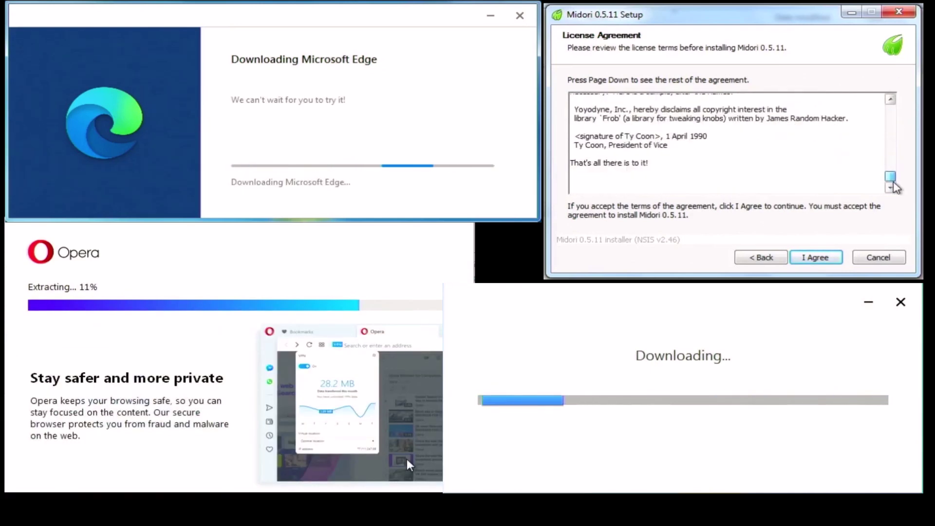
pyautogui.click(823, 258)
pyautogui.click(823, 258)
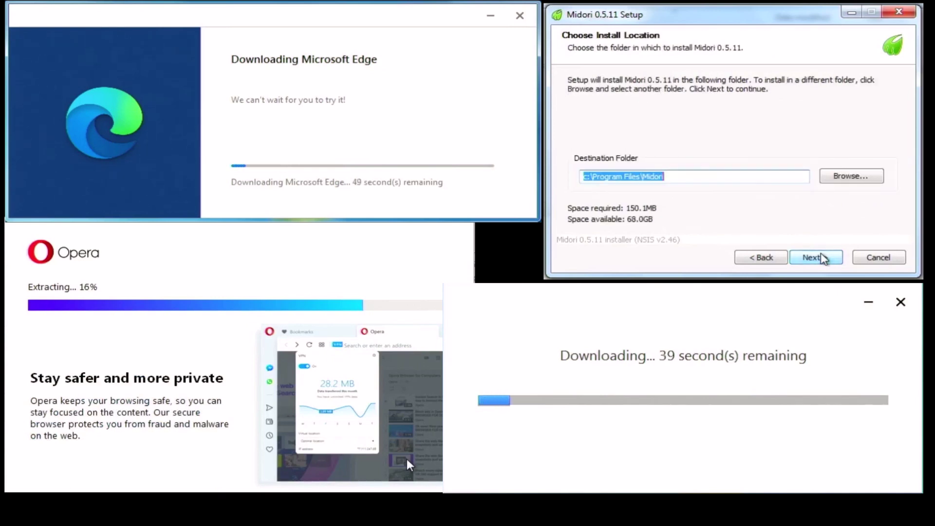
pyautogui.click(823, 258)
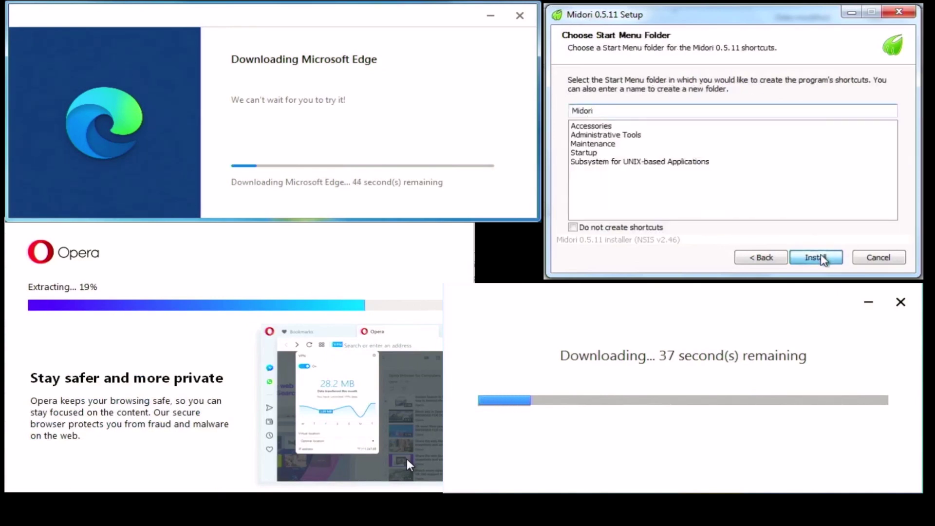
pyautogui.click(824, 258)
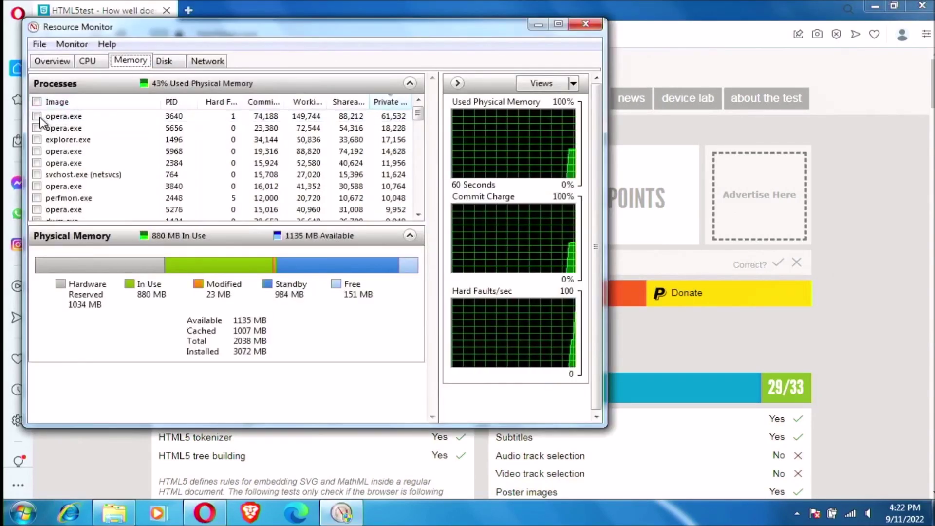
# Track every opera.exe process in Resource Monitor and pick the via US-95 route in Google Maps.
pyautogui.click(38, 117)
pyautogui.click(37, 128)
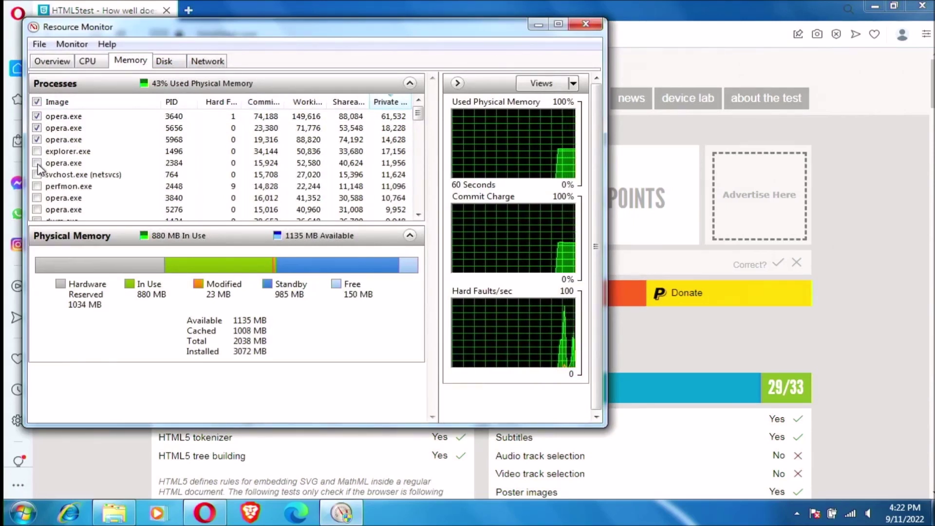
pyautogui.click(37, 151)
pyautogui.click(37, 163)
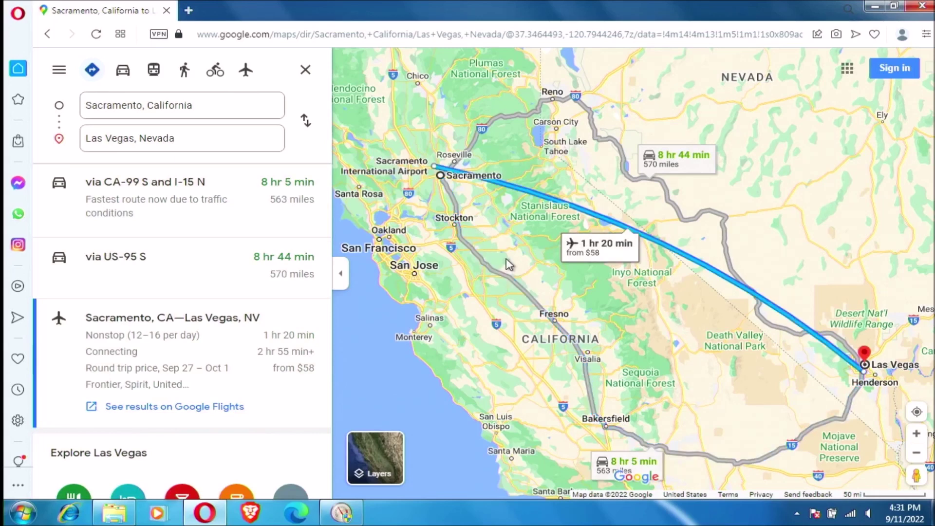
pyautogui.click(633, 184)
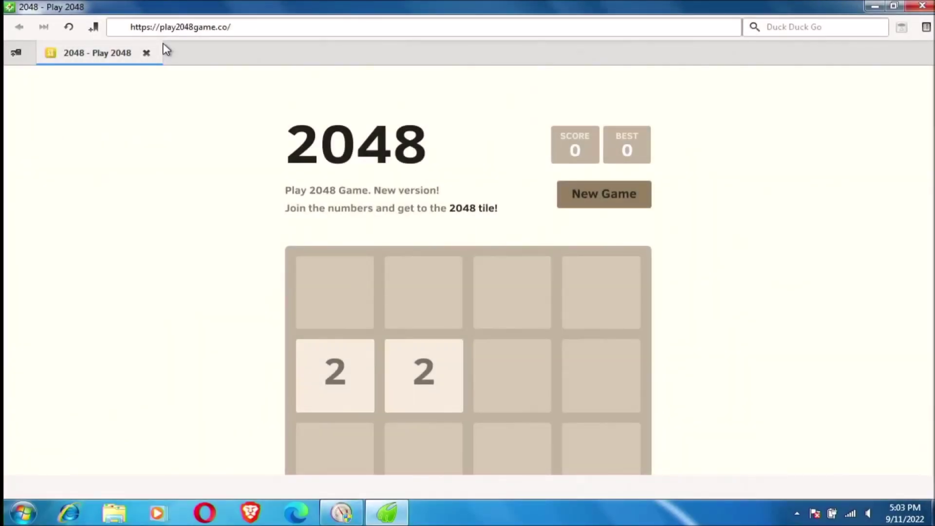
# Play several 2048 moves in Midori, then check its memory use in Resource Monitor.
pyautogui.press('Left')
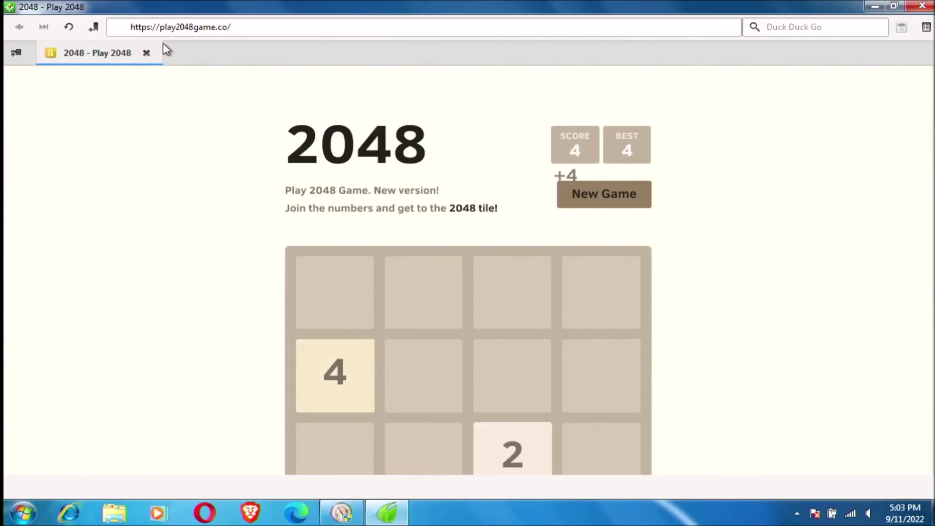
pyautogui.press('Up')
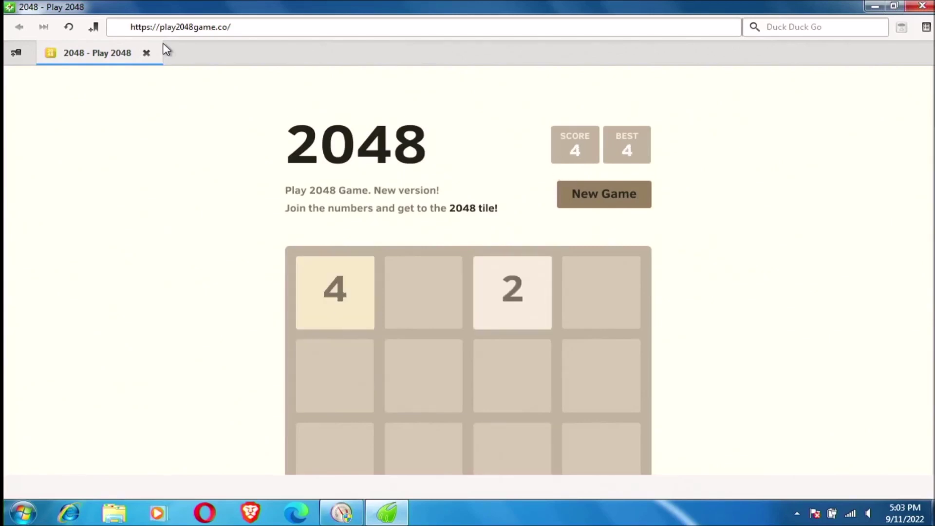
pyautogui.press('Right')
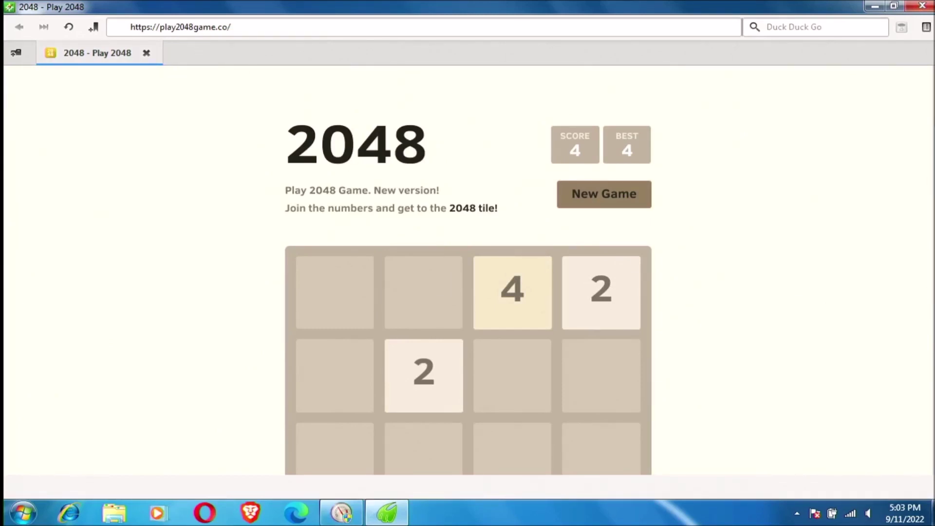
pyautogui.scroll(-3, 468, 268)
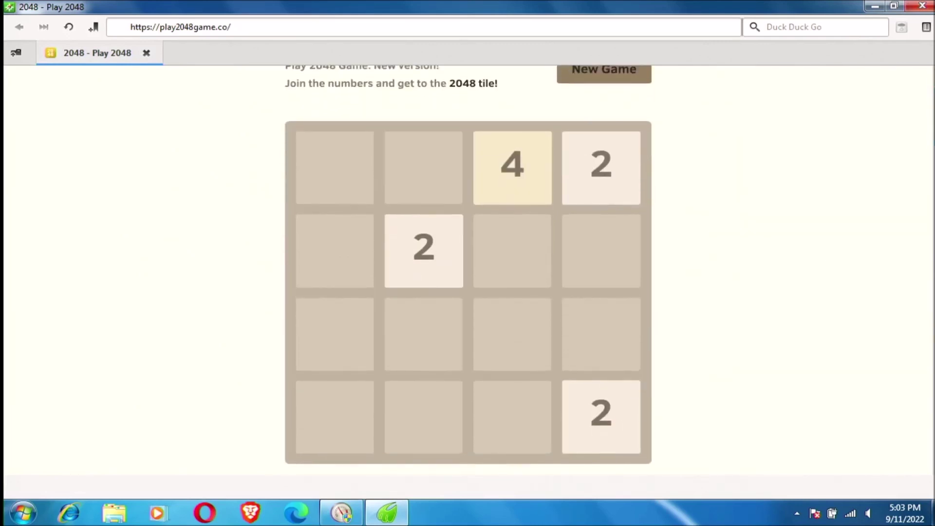
pyautogui.press('Up')
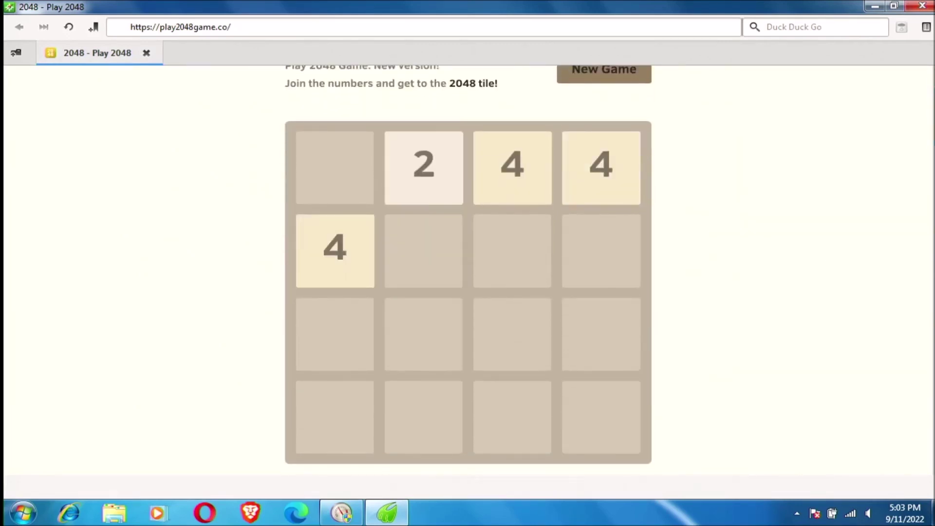
pyautogui.press('Left')
pyautogui.hotkey('alt', 'Tab')
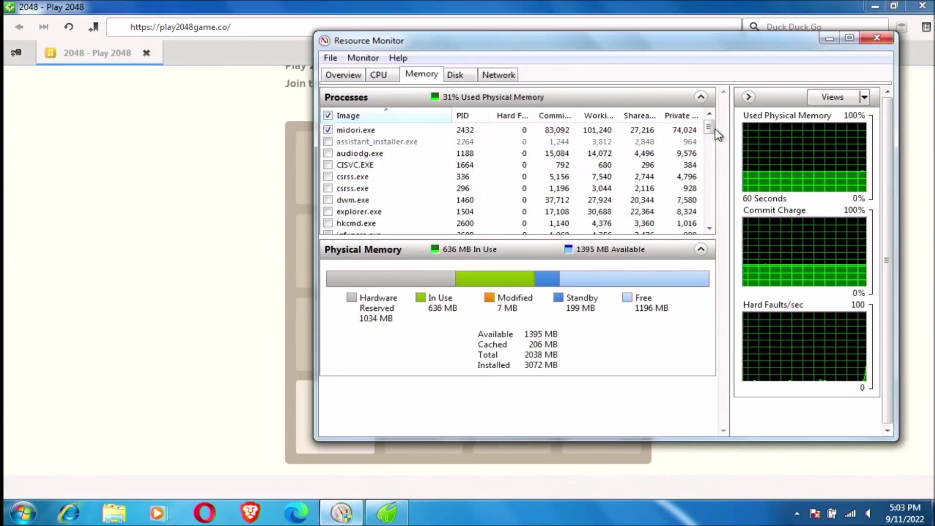
pyautogui.moveTo(715, 131)
pyautogui.mouseDown()
pyautogui.moveTo(711, 155)
pyautogui.moveTo(709, 127)
pyautogui.mouseUp()
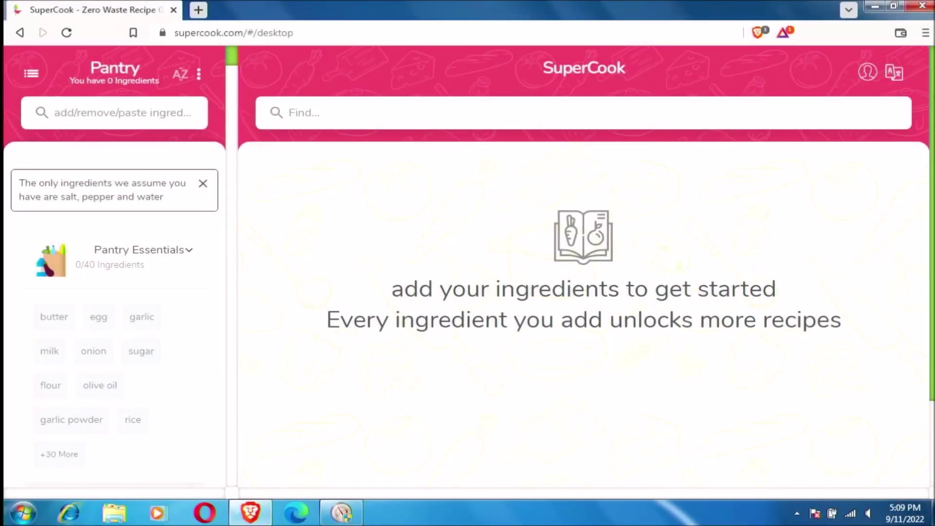
# Add pantry ingredients such as butter, garlic, onion and sugar on SuperCook.
pyautogui.scroll(-1, 584, 229)
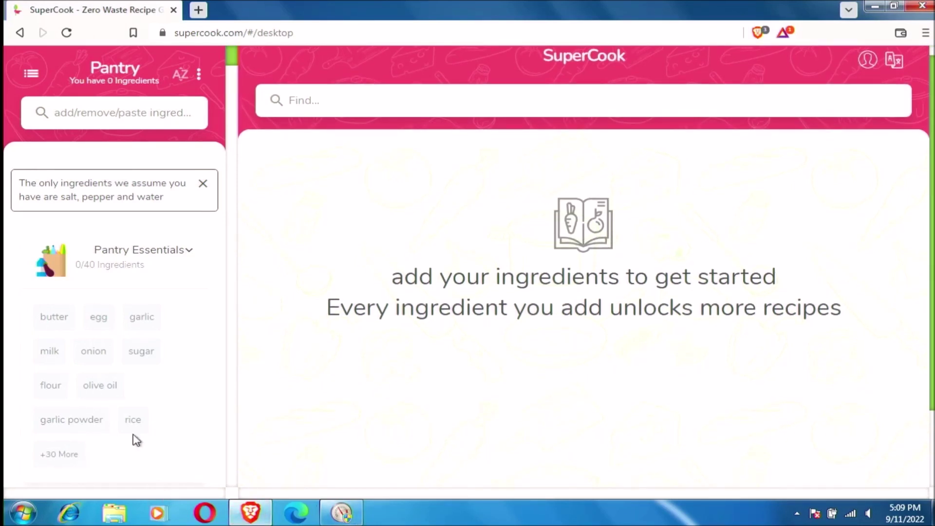
pyautogui.click(62, 324)
pyautogui.click(99, 320)
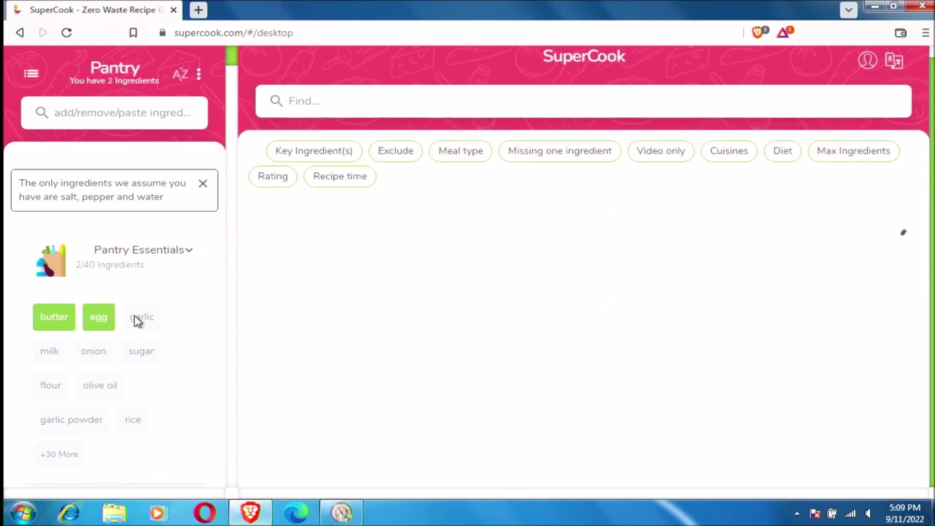
pyautogui.click(140, 322)
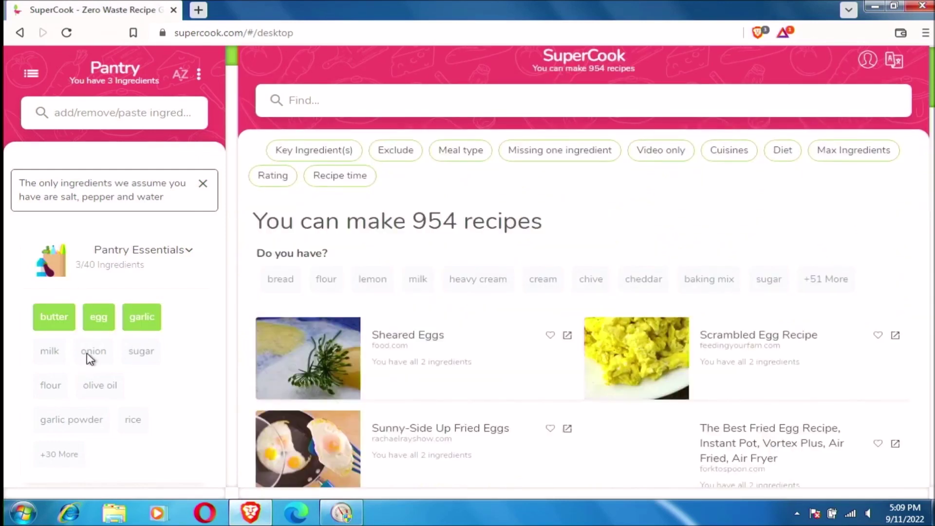
pyautogui.click(101, 355)
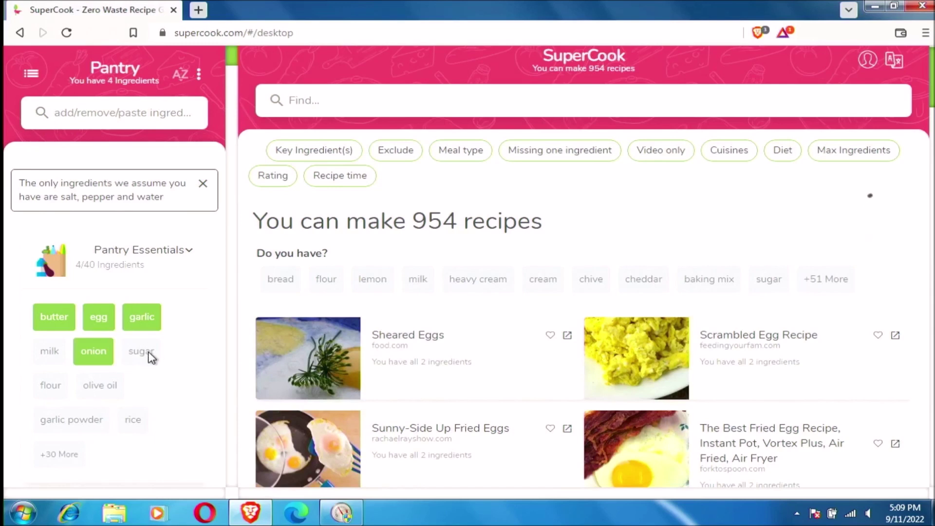
pyautogui.click(147, 354)
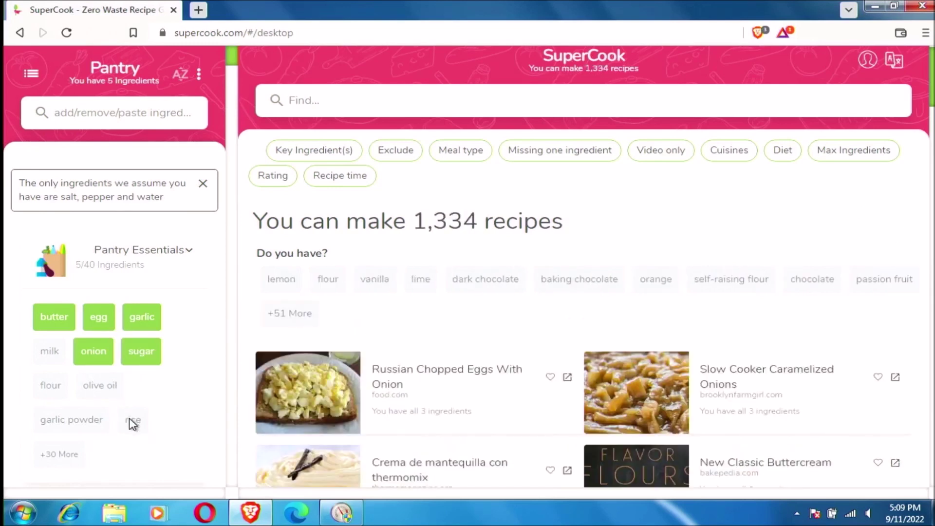
# Scroll the recipe results, open the Veggie Frittata recipe and read through it.
pyautogui.scroll(-1, 130, 417)
pyautogui.scroll(-2, 130, 418)
pyautogui.scroll(-2, 129, 418)
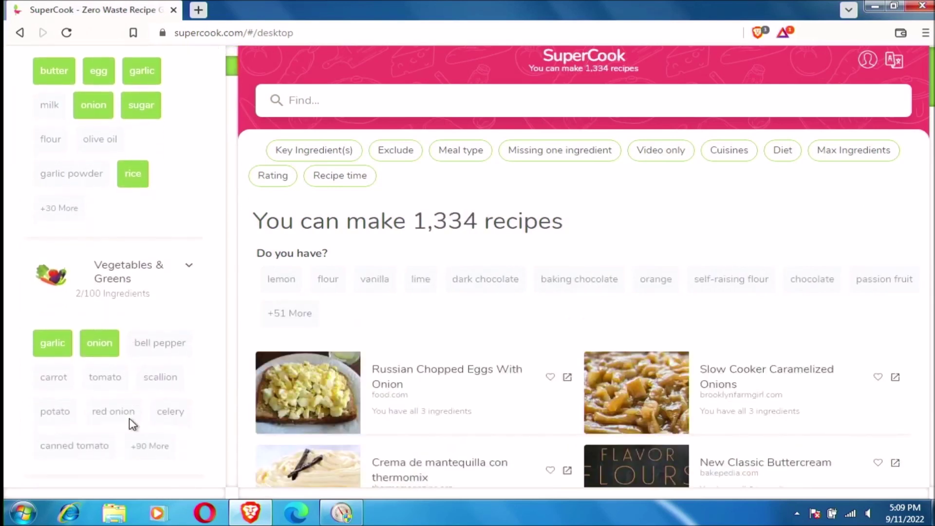
pyautogui.scroll(-1, 130, 418)
pyautogui.scroll(-2, 129, 422)
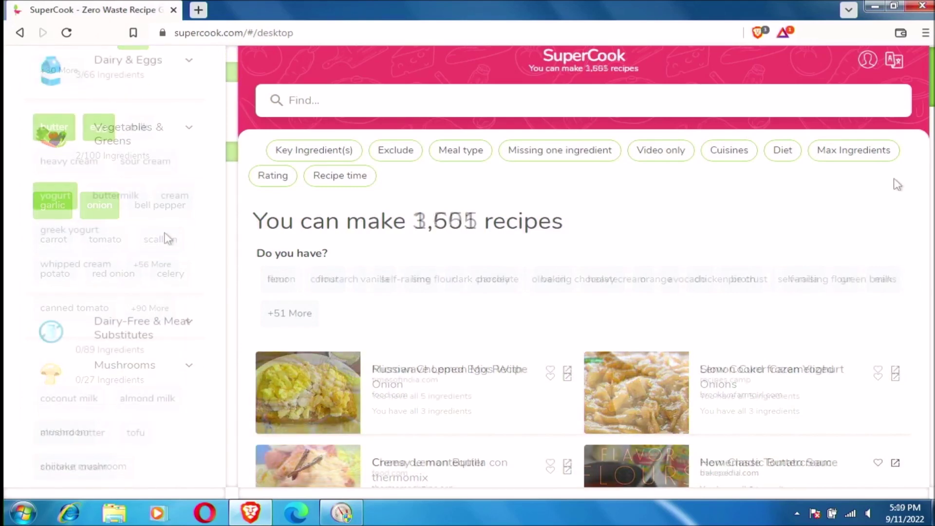
pyautogui.scroll(-2, 898, 185)
pyautogui.scroll(-2, 897, 184)
pyautogui.scroll(-1, 898, 185)
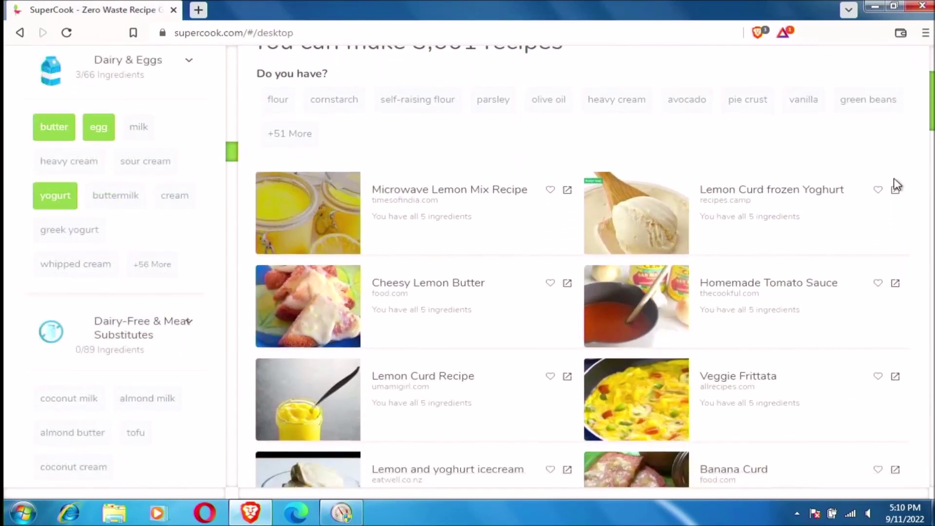
pyautogui.scroll(-1, 897, 185)
pyautogui.scroll(-1, 898, 185)
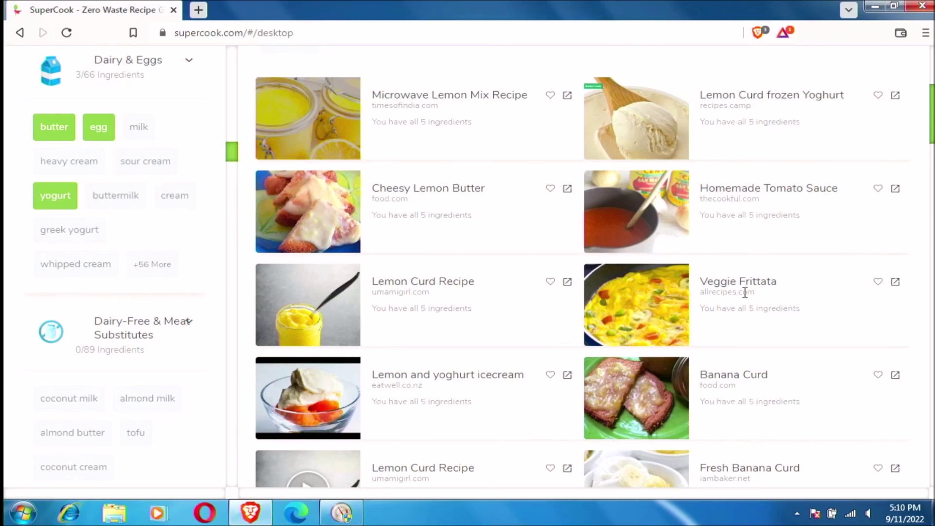
pyautogui.click(756, 281)
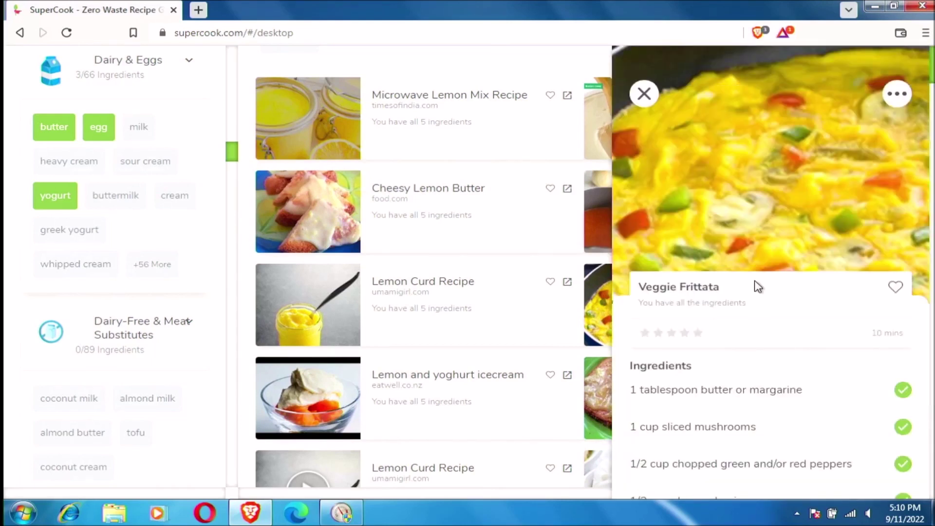
pyautogui.scroll(-2, 758, 287)
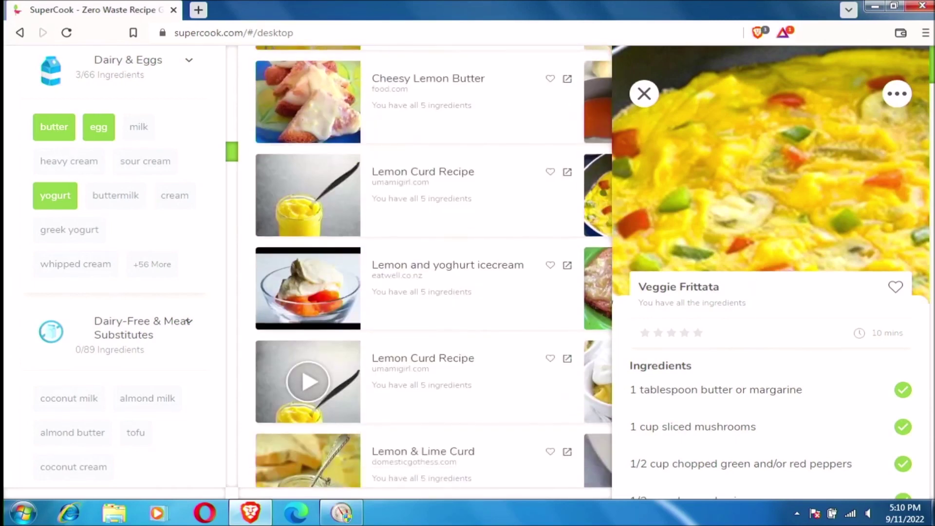
pyautogui.scroll(-8, 931, 93)
pyautogui.scroll(-8, 932, 93)
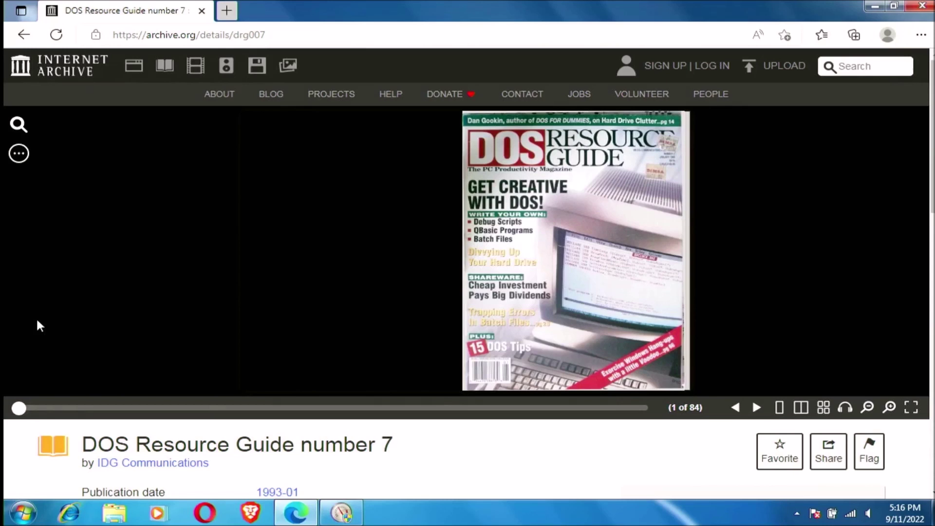
# Turn DOS Resource Guide 7 to its first spread, zoom in, and check memory use (912 MB).
pyautogui.click(756, 409)
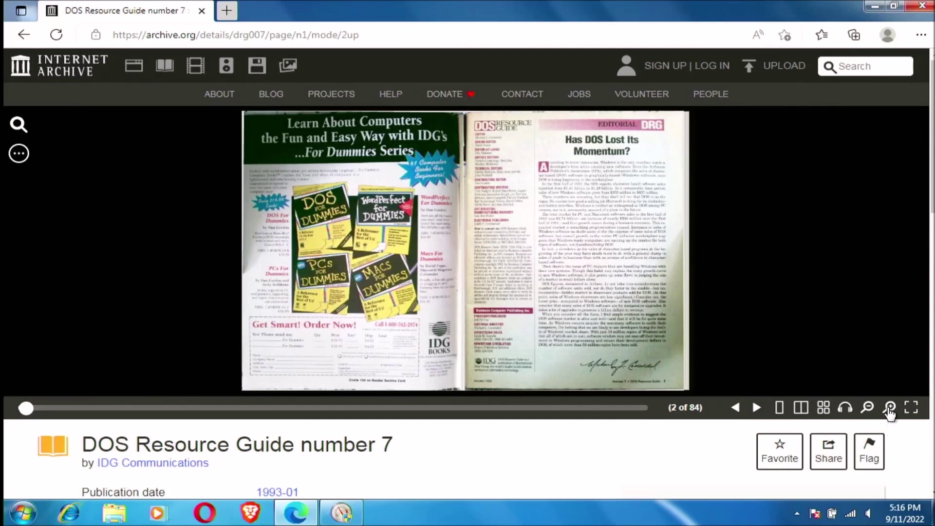
pyautogui.click(890, 408)
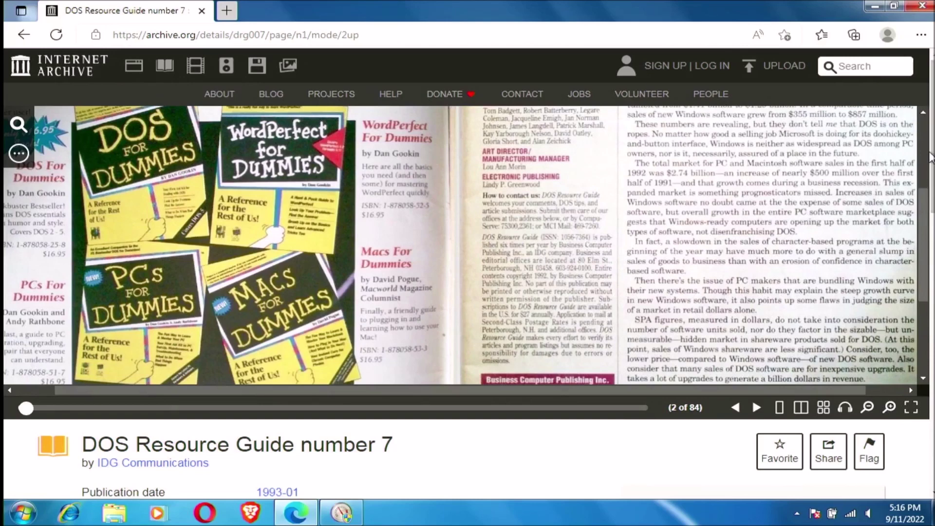
pyautogui.click(923, 113)
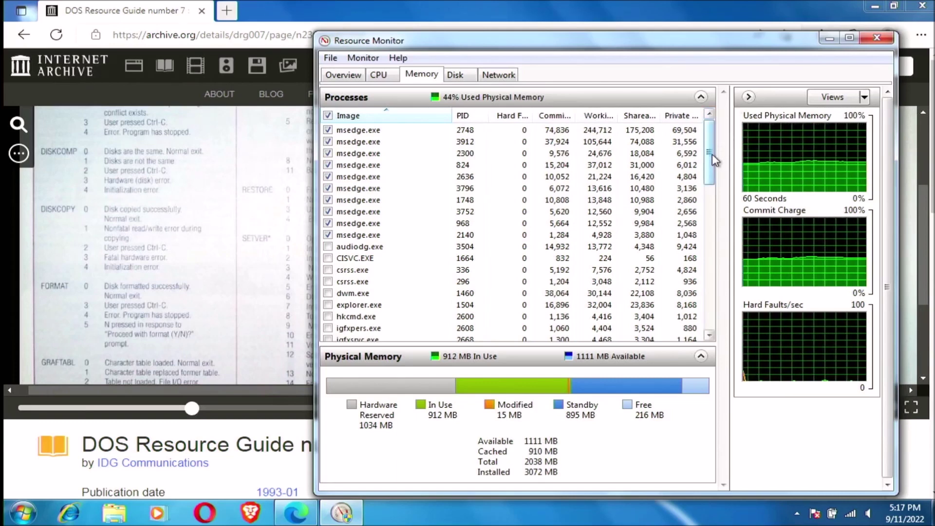
# Scroll through Edge's msedge.exe processes, then play '15 Practical Things You Can do With an Old Computer'.
pyautogui.moveTo(713, 156); pyautogui.dragTo(711, 200)
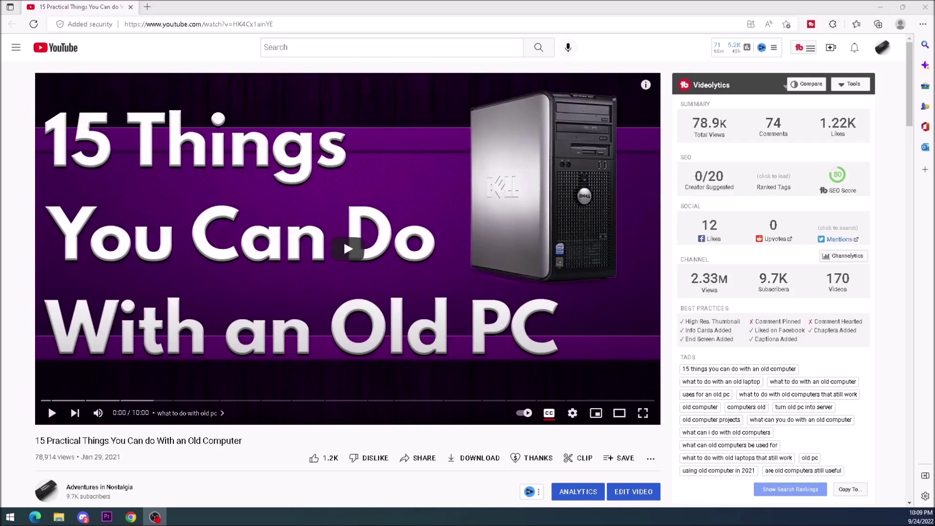
pyautogui.click(353, 257)
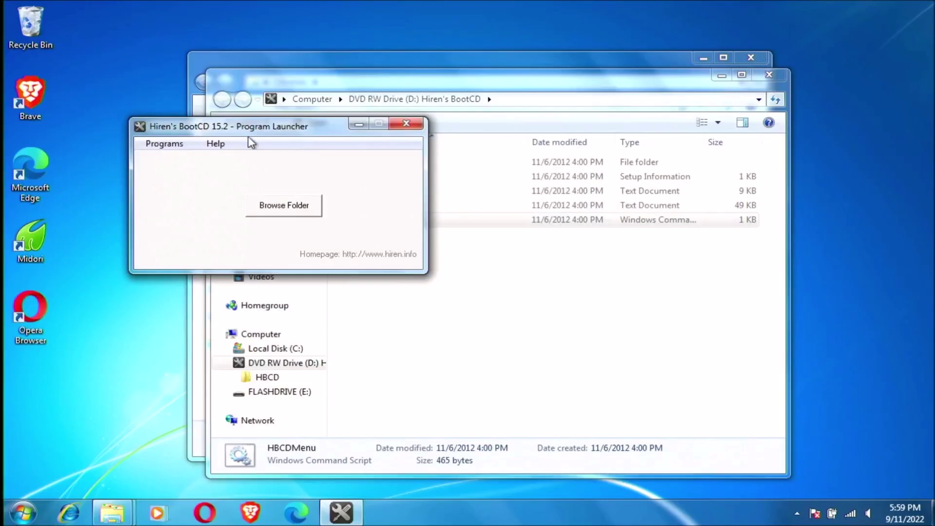
# Run CPU-Z from Hiren's BootCD System Information and view Intel 945 Express graphics with 256 MB.
pyautogui.click(177, 146)
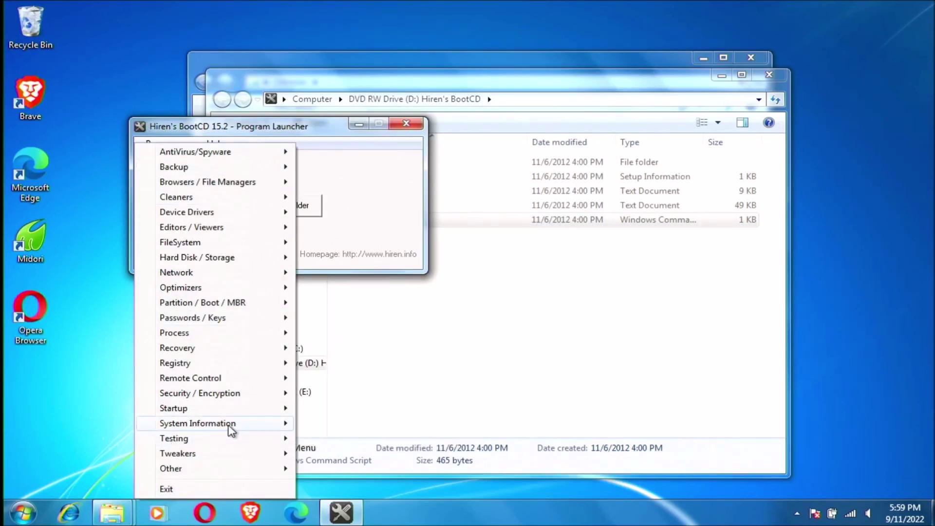
pyautogui.moveTo(197, 423)
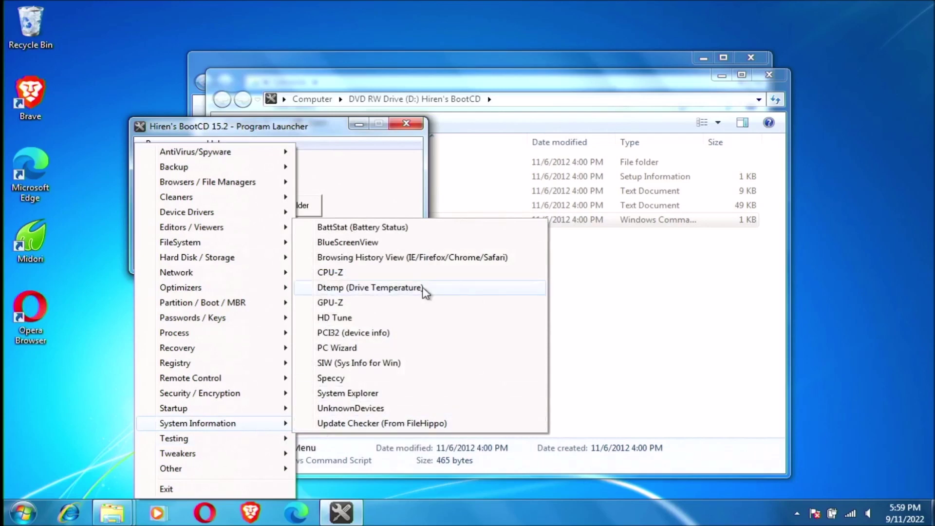
pyautogui.click(403, 274)
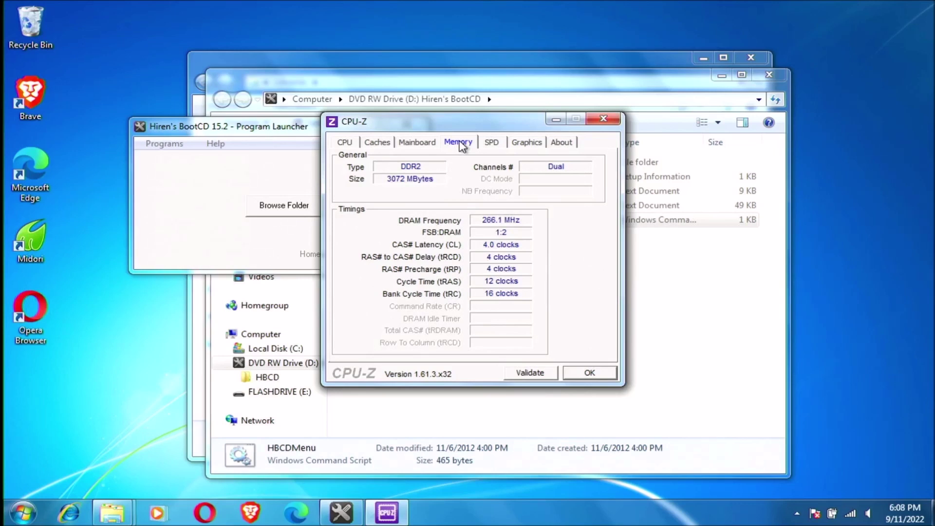
pyautogui.click(526, 142)
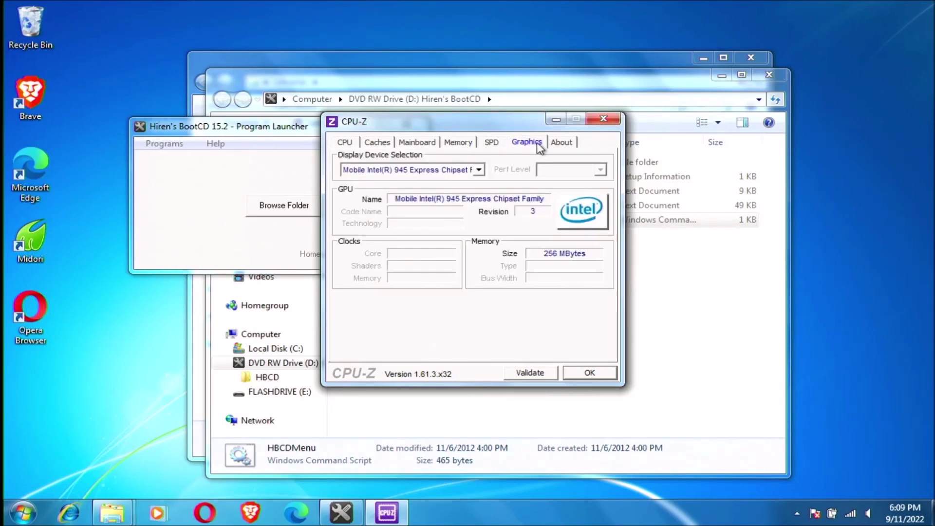